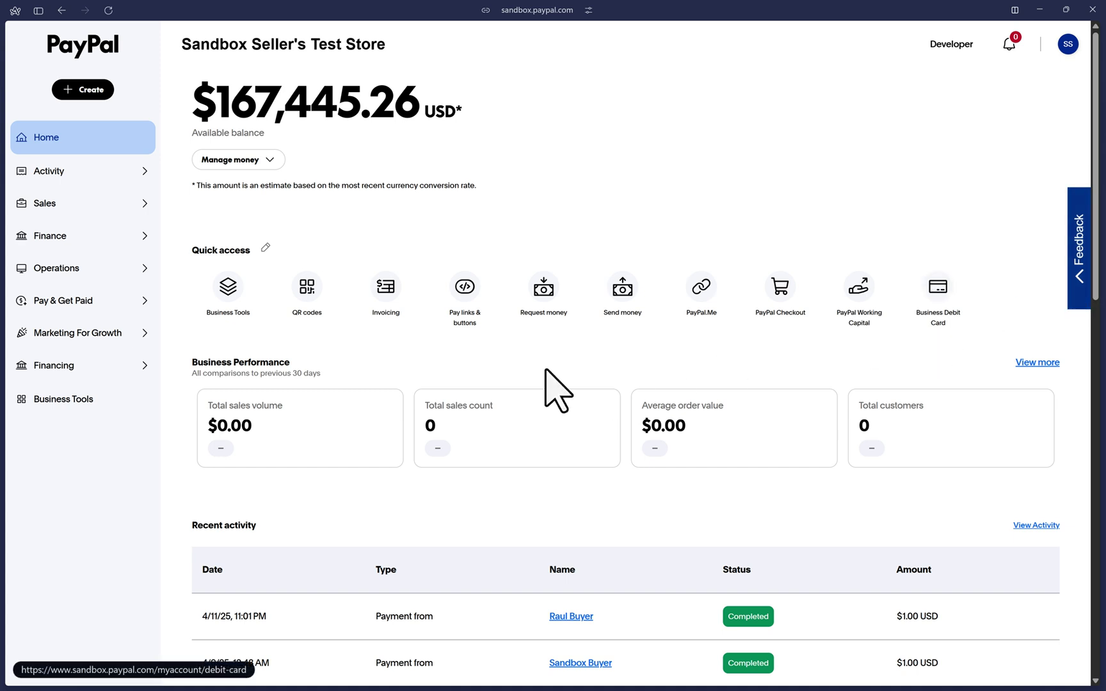
- Expand Pay & Get Paid in the sidebar and scroll down to the shopping cart tools
{"action": "left_click", "coordinate": [89, 301]}
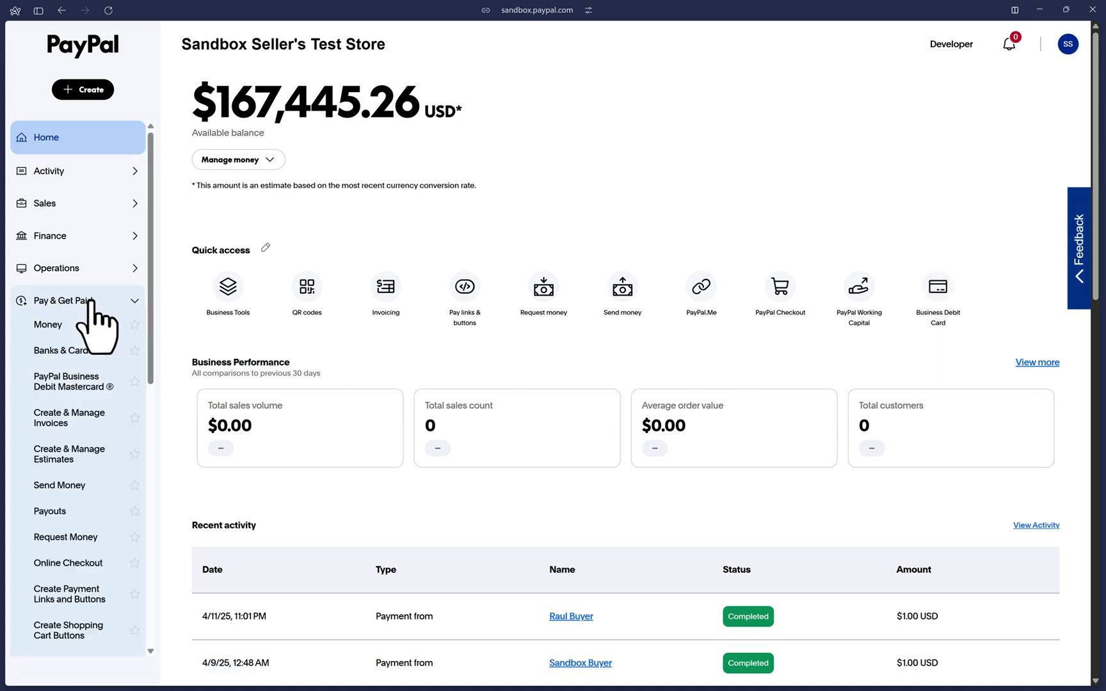
{"action": "scroll", "coordinate": [90, 347], "scroll_direction": "down", "scroll_amount": 2}
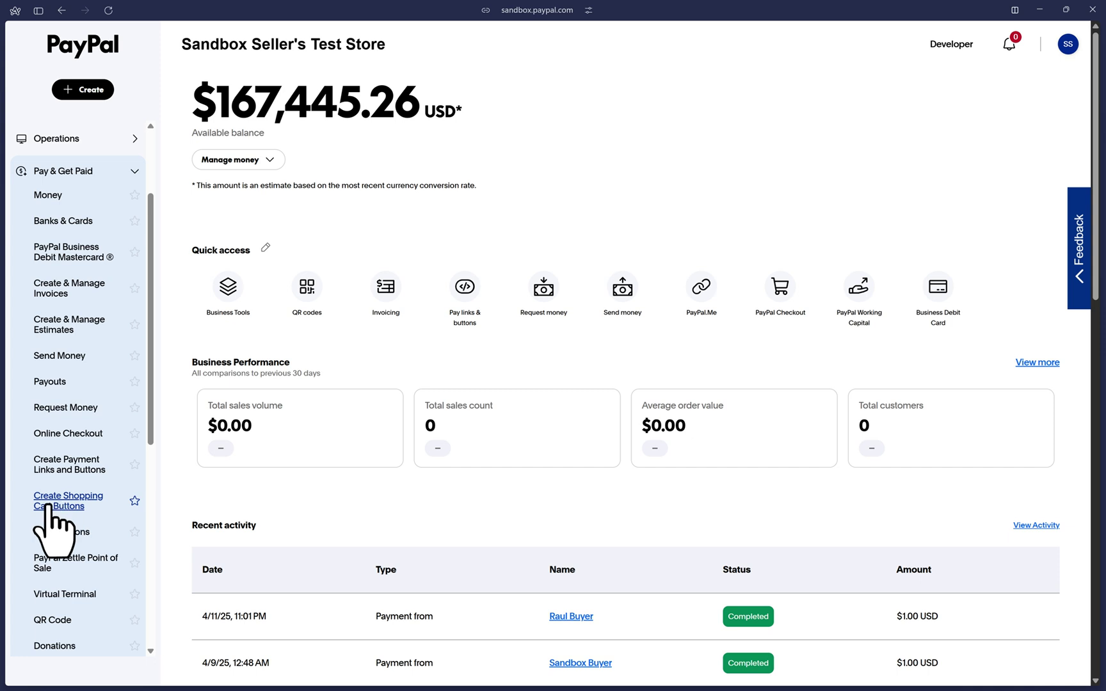
- Open the shopping cart button builder, scan its page, and show the More Actions menu
{"action": "left_click", "coordinate": [75, 505]}
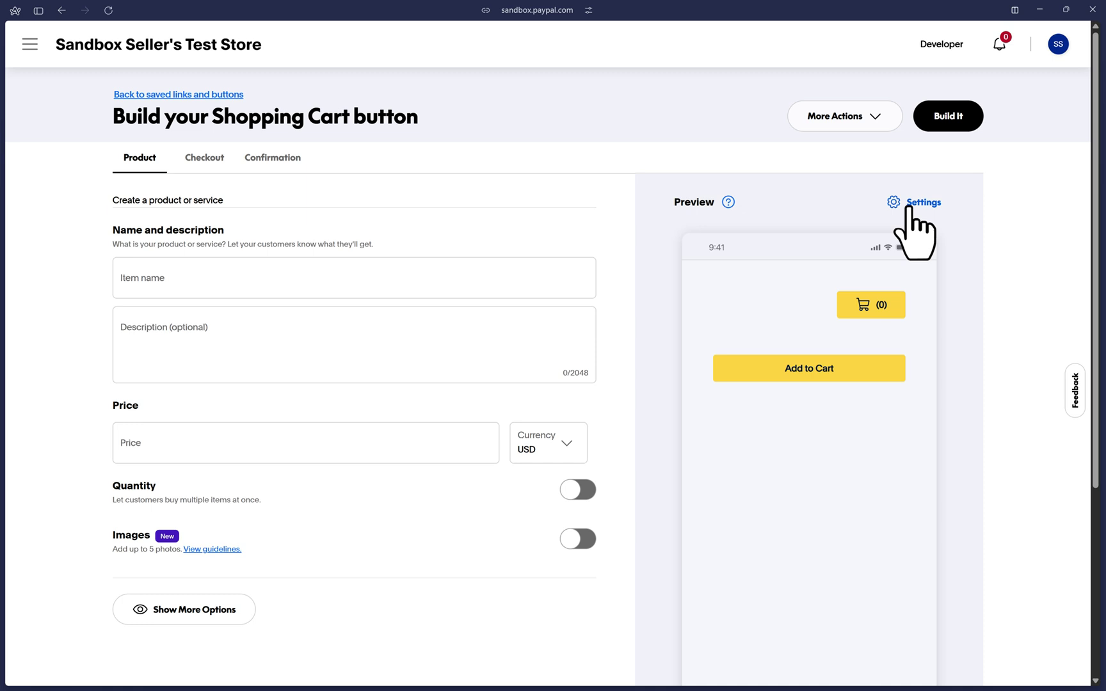
{"action": "scroll", "coordinate": [926, 212], "scroll_direction": "down", "scroll_amount": 4}
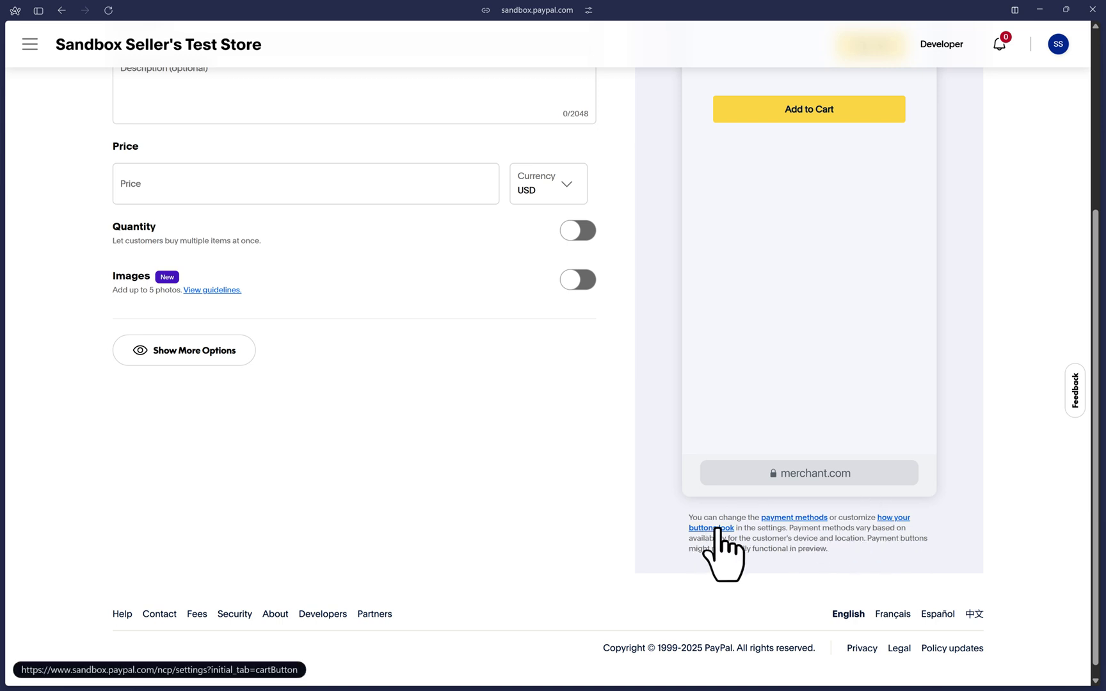
{"action": "scroll", "coordinate": [729, 544], "scroll_direction": "up", "scroll_amount": 4}
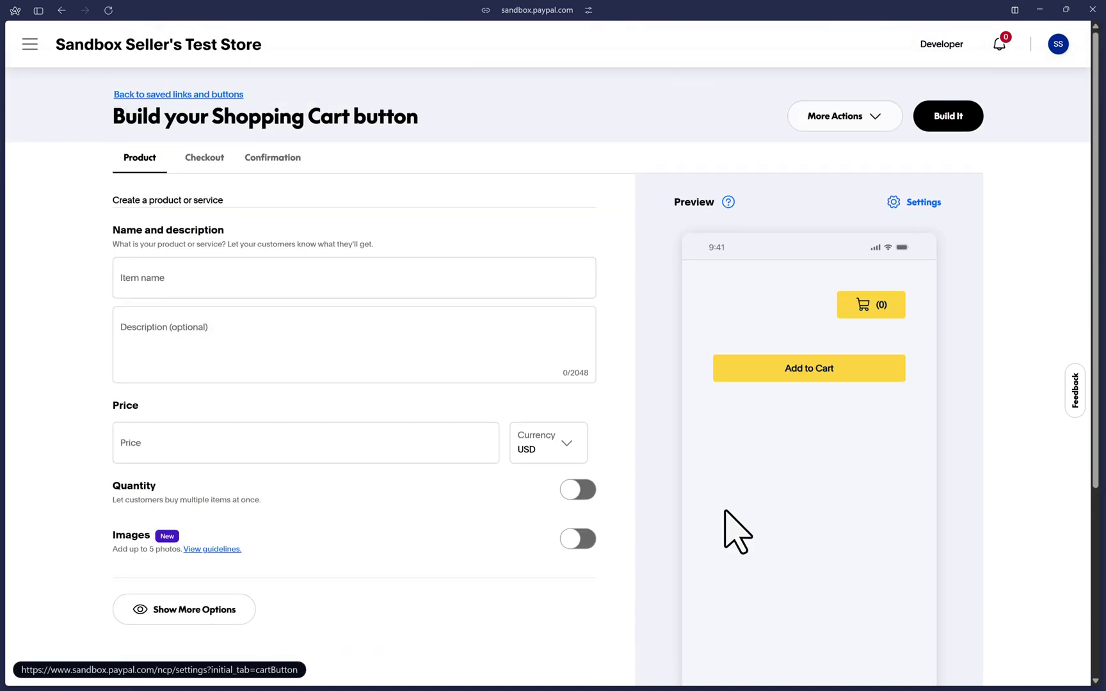
{"action": "left_click", "coordinate": [824, 122]}
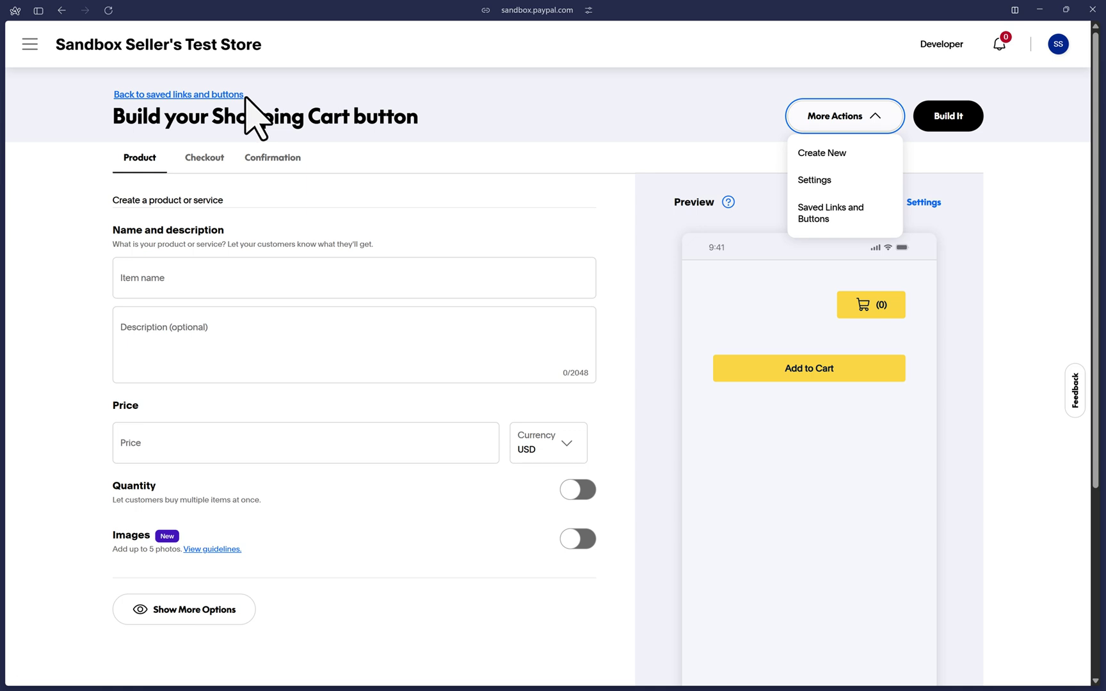
- Dismiss the More Actions dropdown to return to the blank product form
{"action": "left_click", "coordinate": [253, 136]}
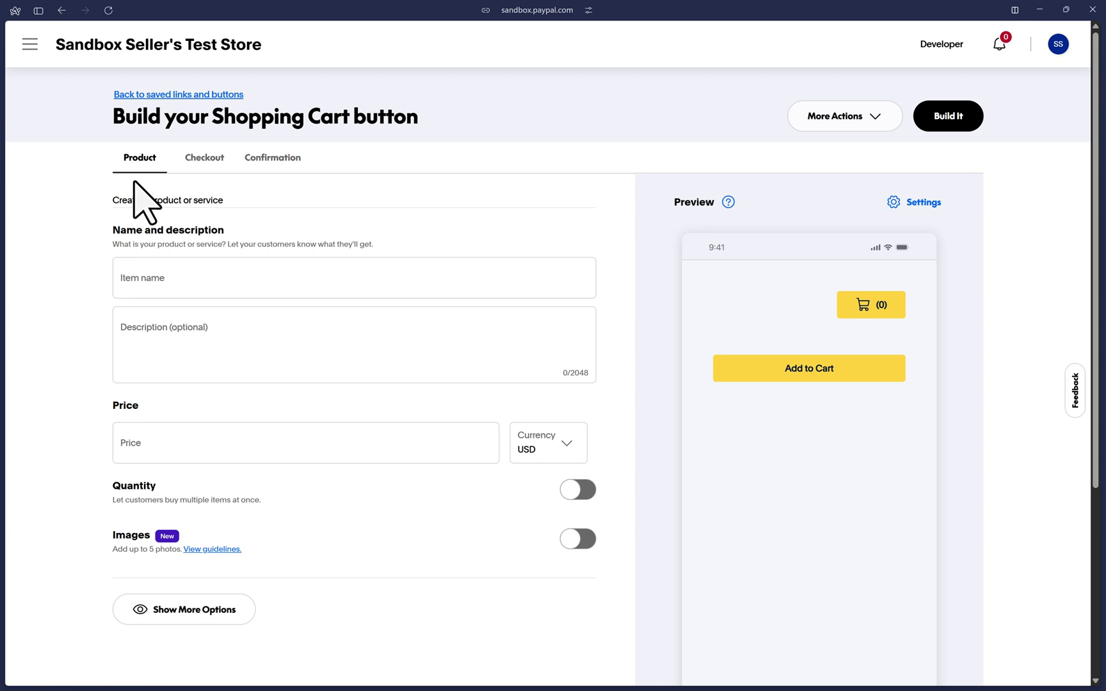
- Name the item Flower Arrangement 321 and paste in its product description
{"action": "left_click", "coordinate": [166, 278]}
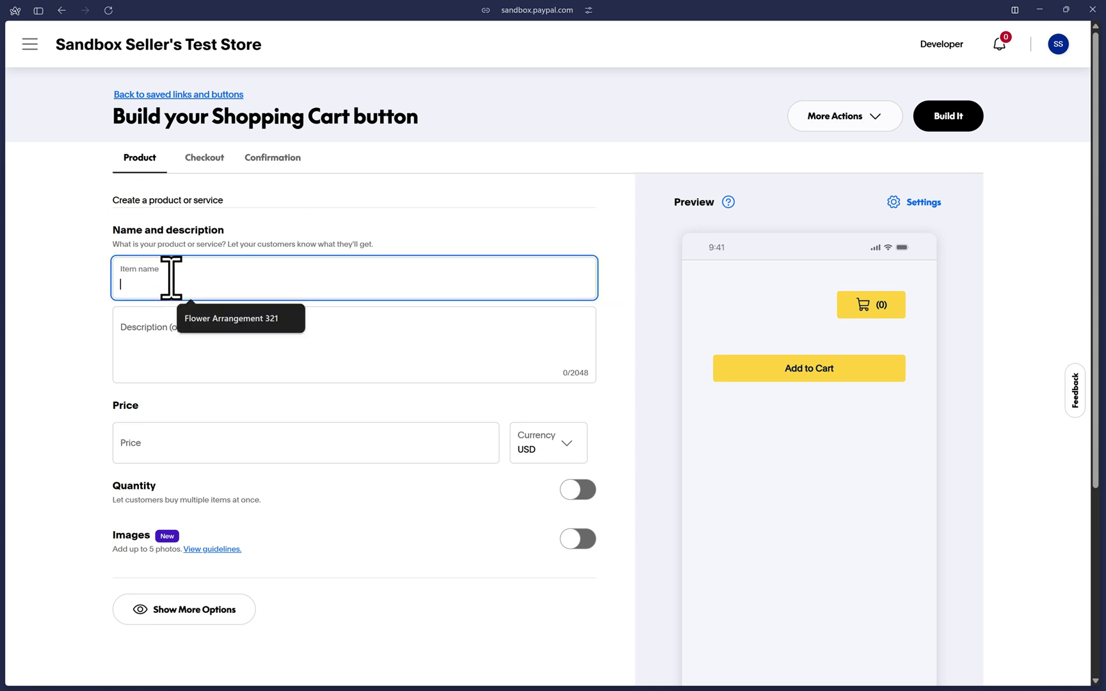
{"action": "left_click", "coordinate": [256, 318]}
{"action": "left_click", "coordinate": [262, 345]}
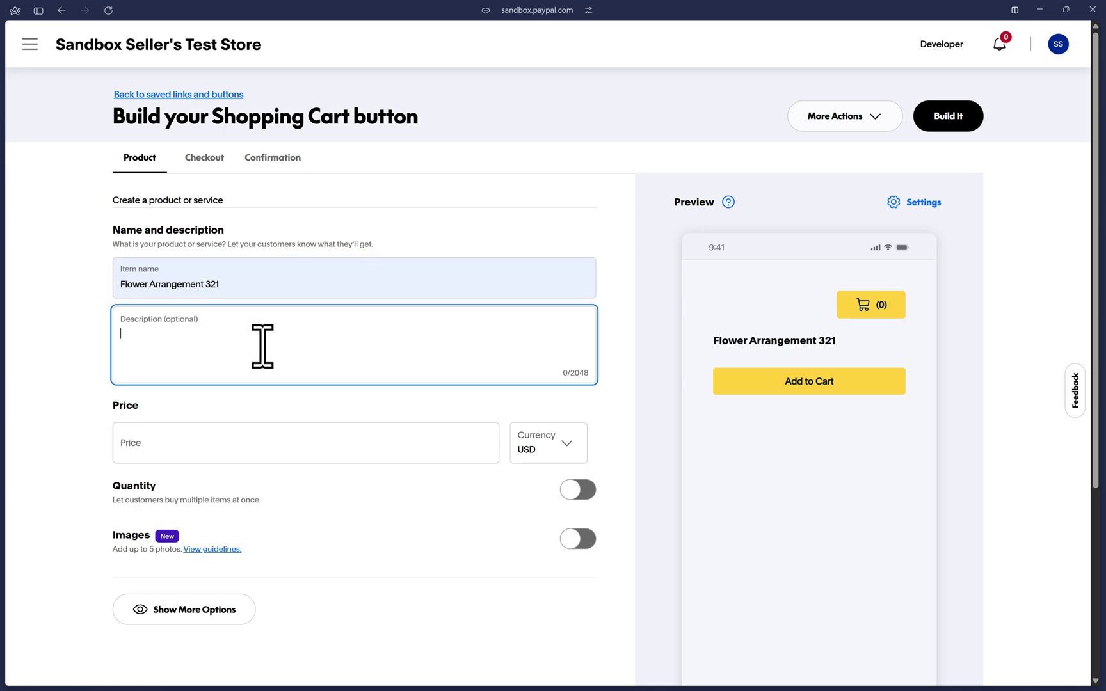
{"action": "type", "text": "Flower Arrangement with Simple Vase #321 features a thoughtfully curated bouquet of fresh, seasonal blooms arranged in a clean, minimalist vase. Perfect for any space, this elegant piece adds a touch of natural beauty and modern charm."}
{"action": "scroll", "coordinate": [262, 345], "scroll_direction": "up", "scroll_amount": 2}
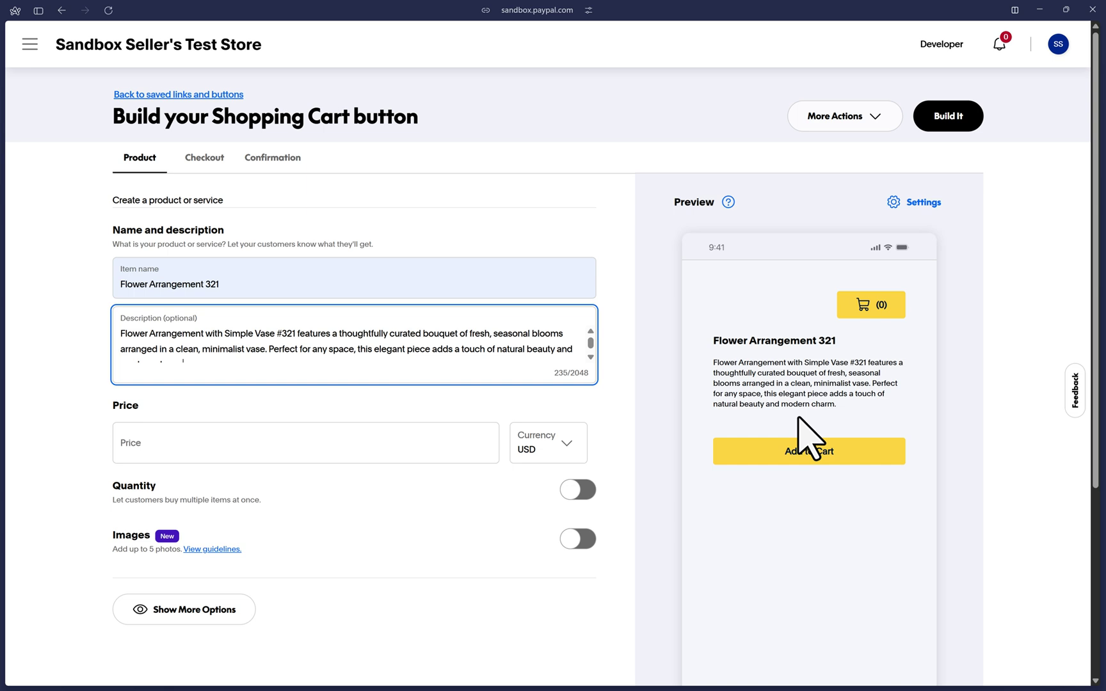
{"action": "left_click", "coordinate": [632, 383]}
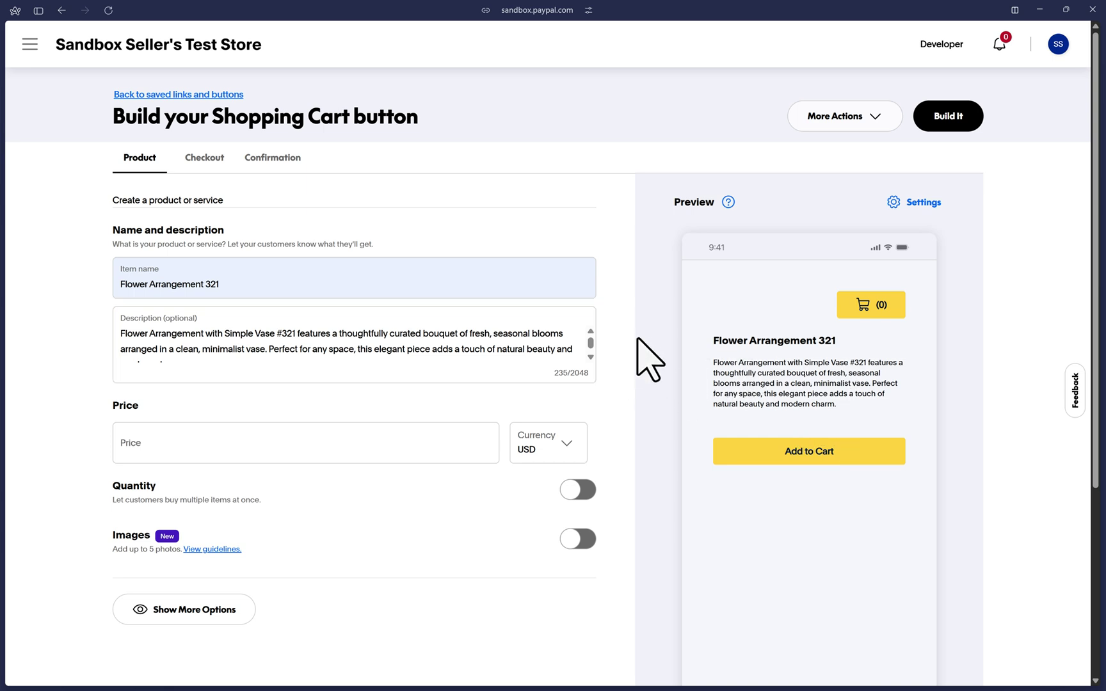
{"action": "scroll", "coordinate": [647, 358], "scroll_direction": "down", "scroll_amount": 1}
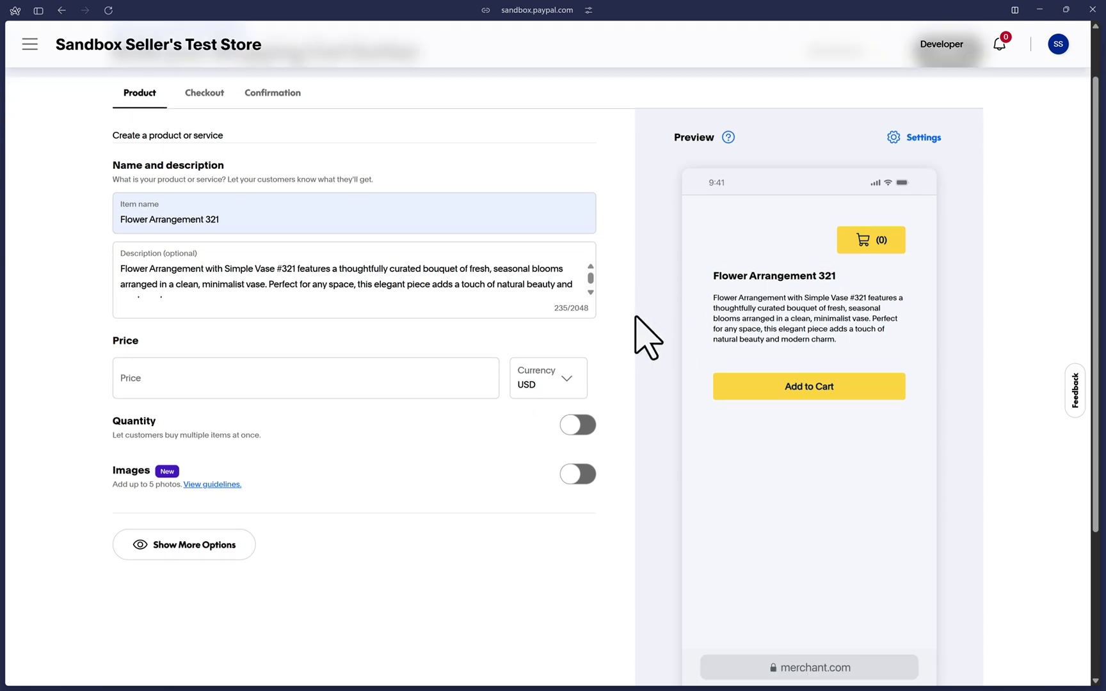
- Set the price to 34 USD and enable quantity with a maximum of 5
{"action": "left_click", "coordinate": [318, 370]}
{"action": "type", "text": "34"}
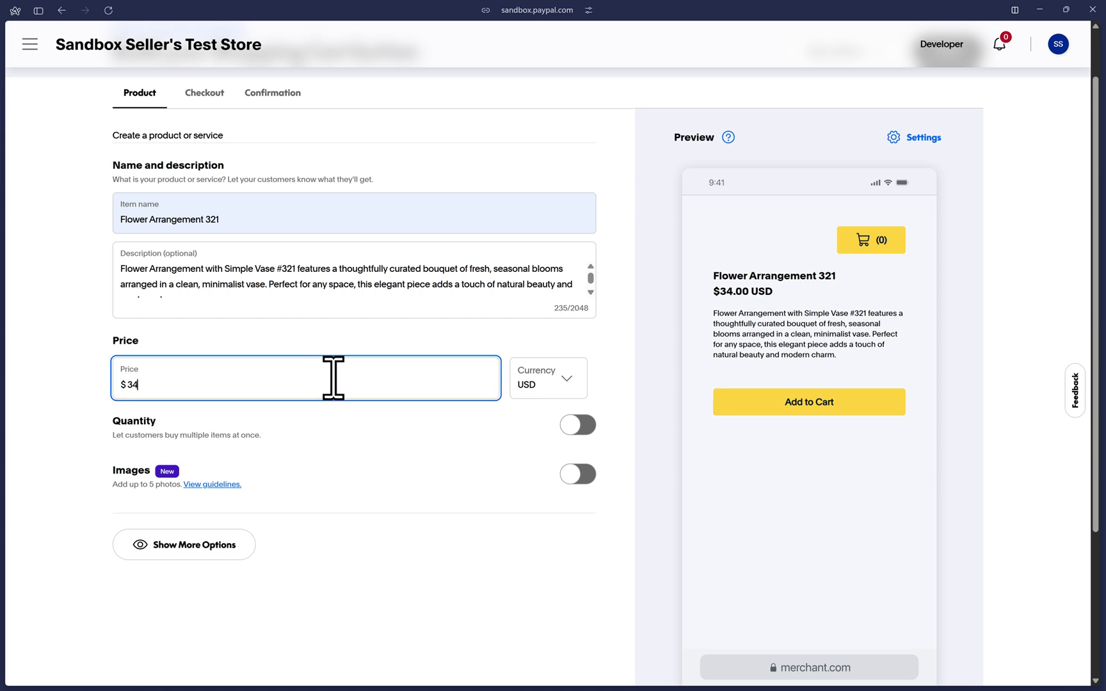
{"action": "left_click", "coordinate": [561, 384]}
{"action": "left_click", "coordinate": [563, 424]}
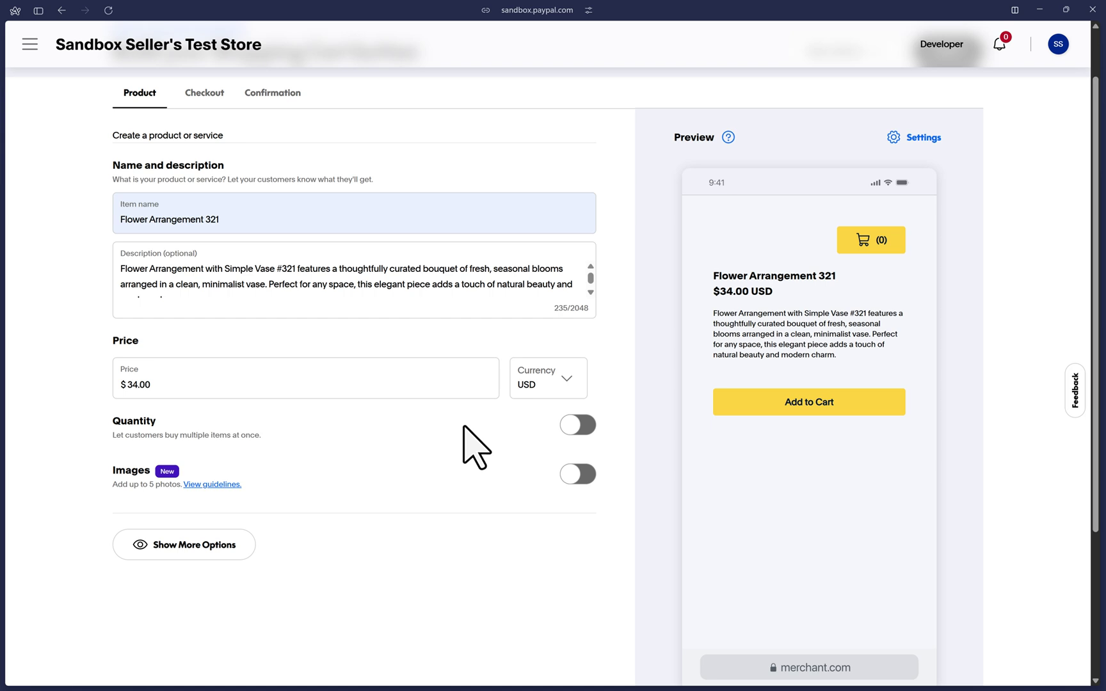
{"action": "left_click", "coordinate": [580, 425]}
{"action": "scroll", "coordinate": [333, 457], "scroll_direction": "down", "scroll_amount": 2}
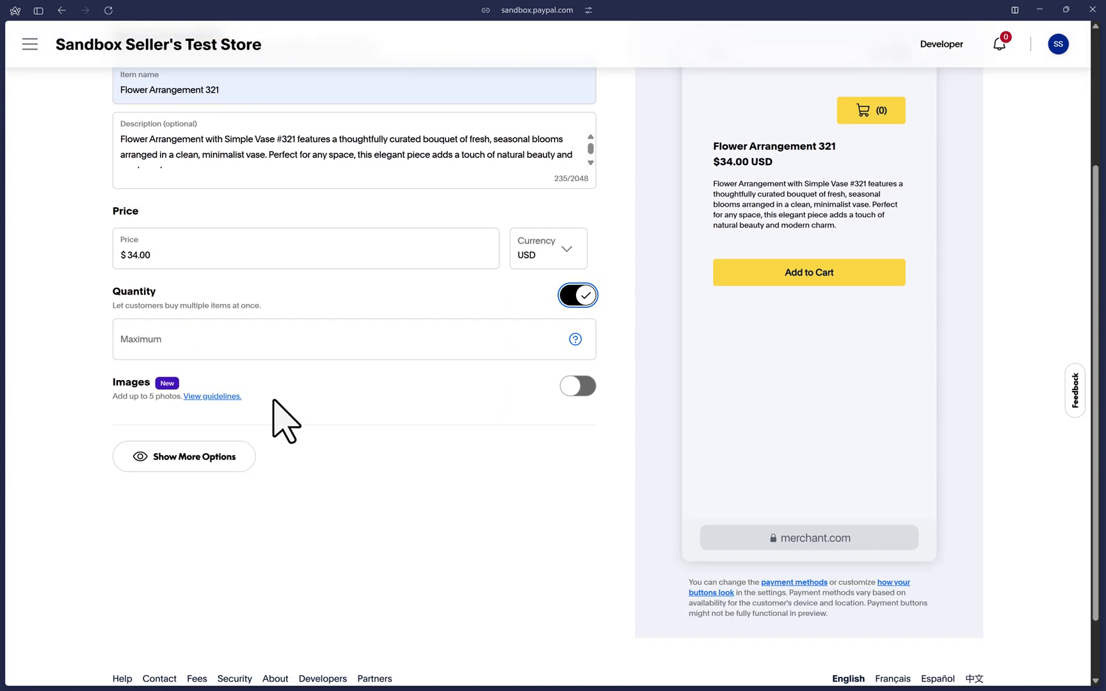
{"action": "left_click", "coordinate": [241, 347]}
{"action": "type", "text": "5"}
{"action": "left_click", "coordinate": [293, 382]}
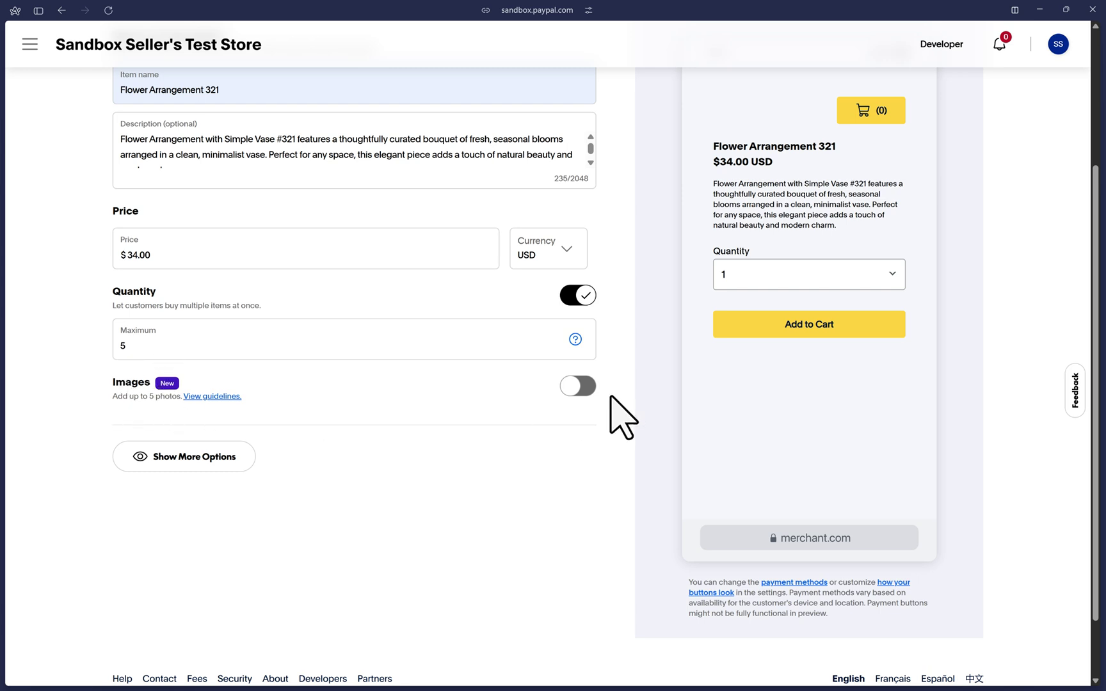
- Enable product images and upload four flower photos into the upload boxes
{"action": "left_click", "coordinate": [583, 387]}
{"action": "scroll", "coordinate": [407, 474], "scroll_direction": "down", "scroll_amount": 2}
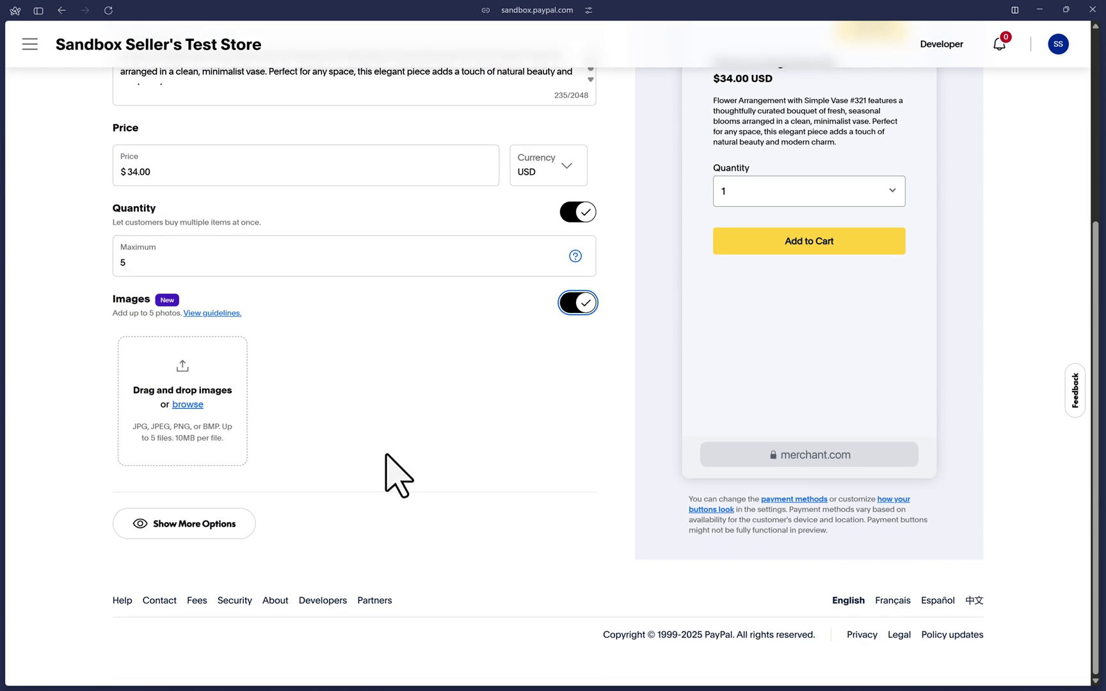
{"action": "left_click", "coordinate": [186, 410]}
{"action": "double_click", "coordinate": [365, 254]}
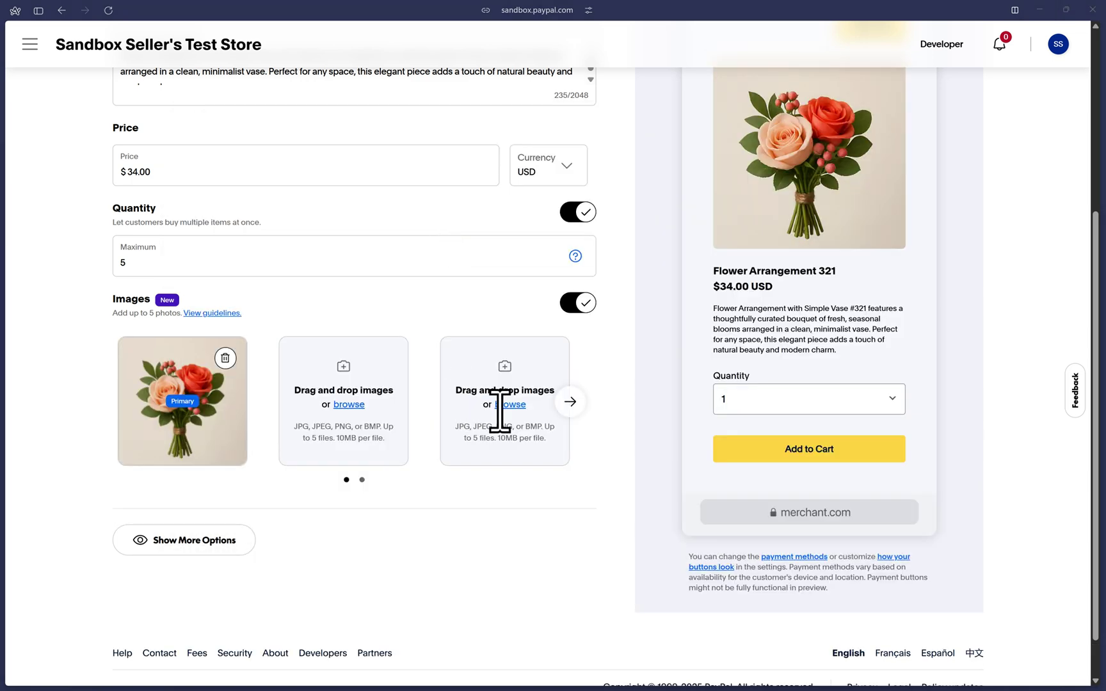
{"action": "left_click", "coordinate": [506, 405]}
{"action": "left_click", "coordinate": [896, 123]}
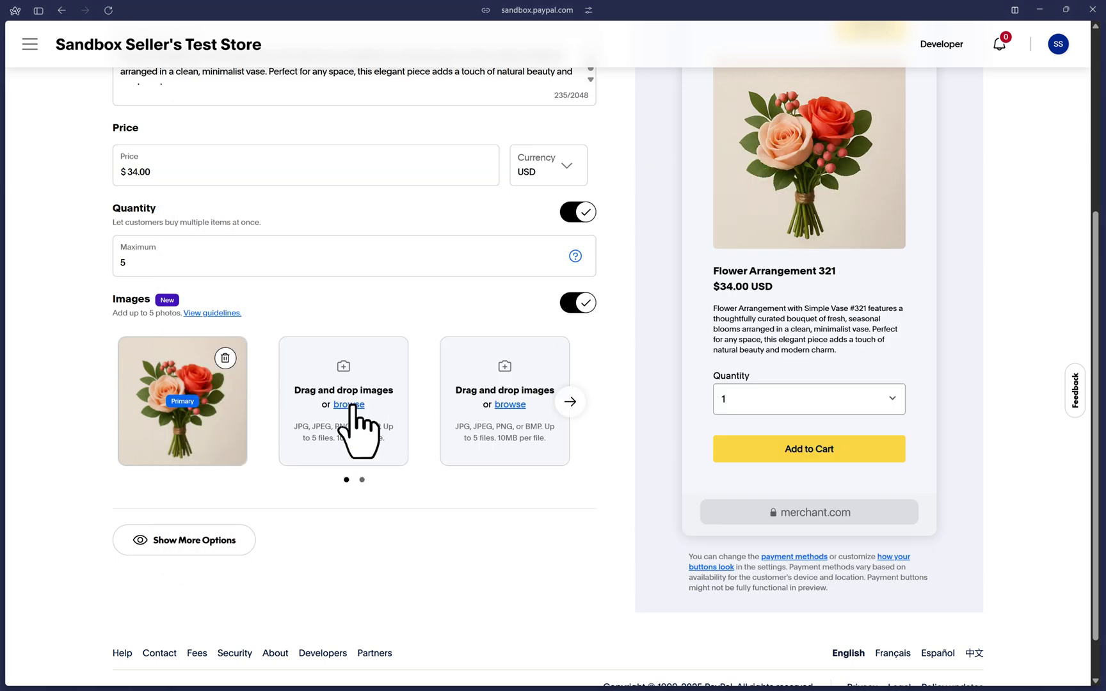
{"action": "left_click", "coordinate": [393, 344]}
{"action": "double_click", "coordinate": [442, 234]}
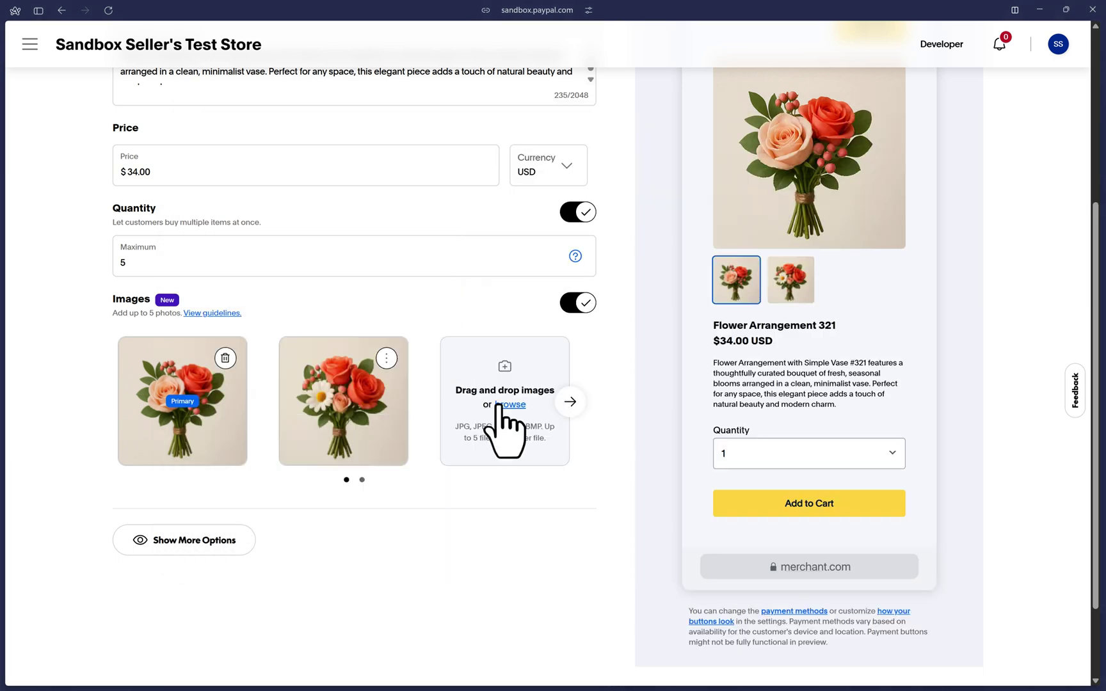
{"action": "left_click", "coordinate": [506, 405]}
{"action": "double_click", "coordinate": [511, 234]}
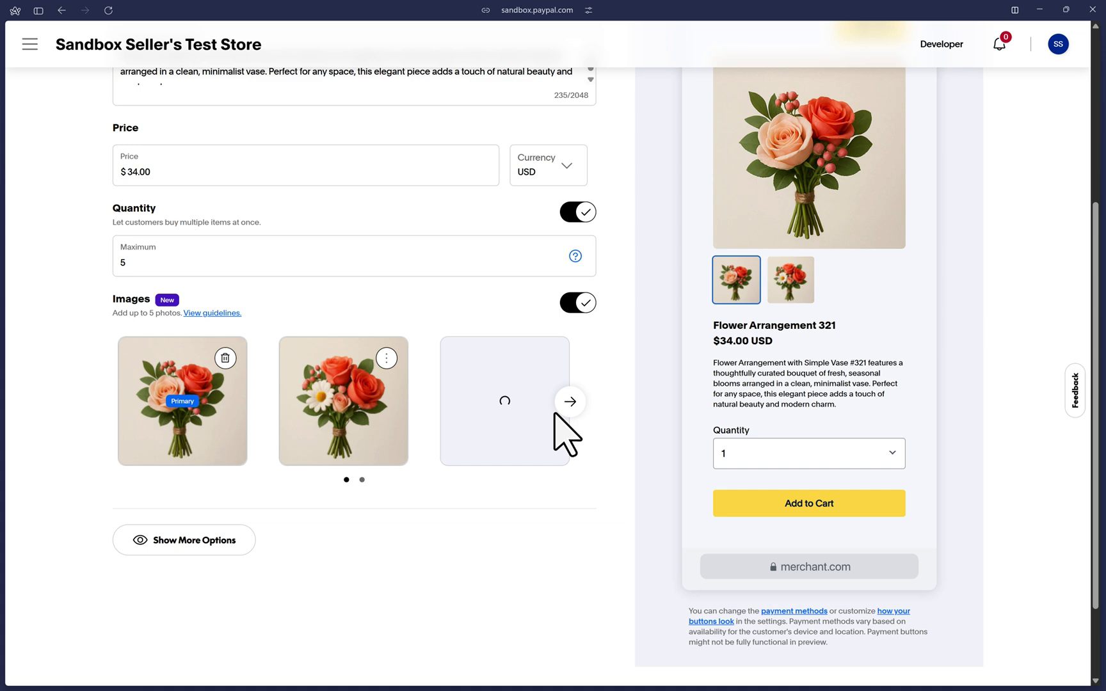
{"action": "left_click", "coordinate": [191, 404]}
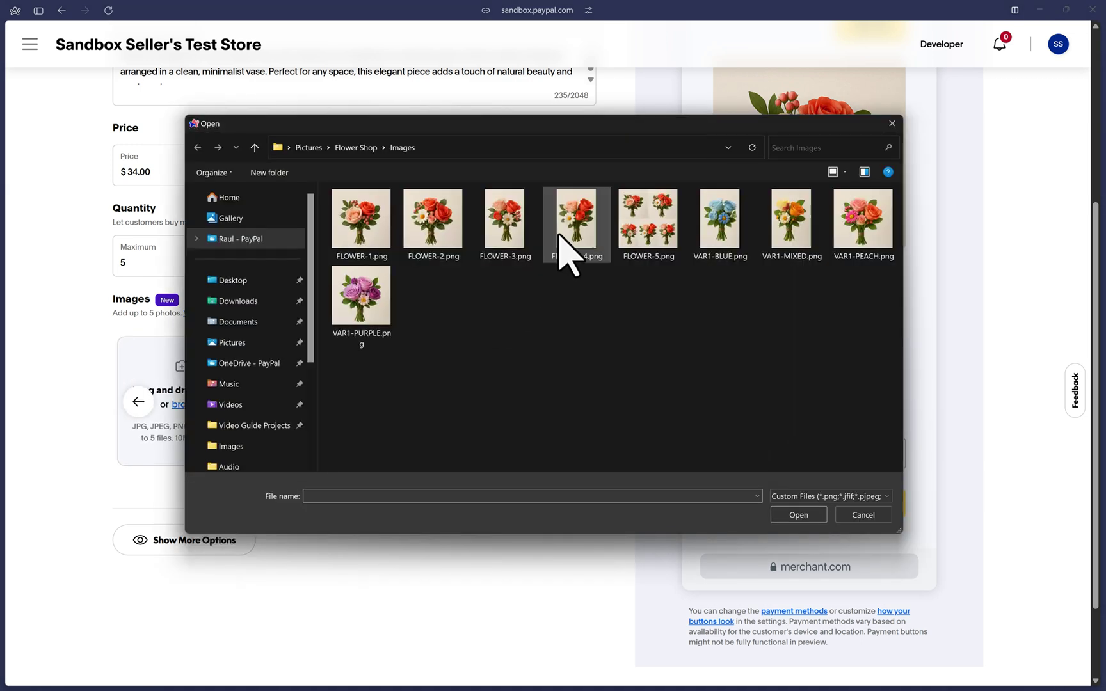
{"action": "double_click", "coordinate": [567, 225]}
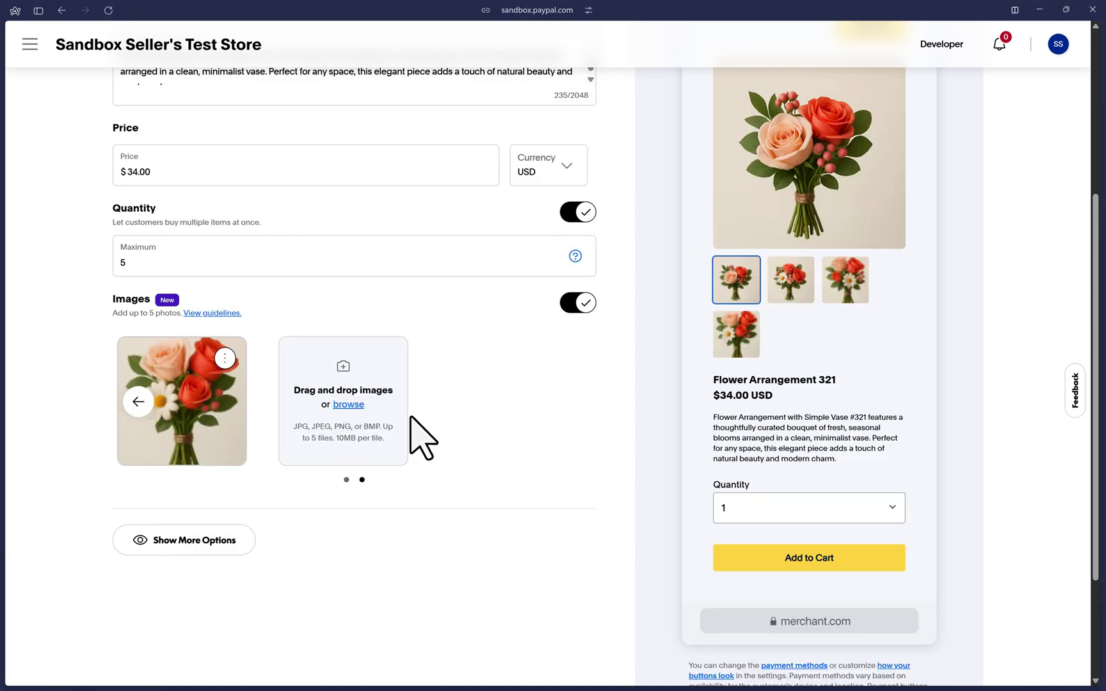
- Add a required customer note labelled Apartment Gate Code
{"action": "left_click", "coordinate": [154, 547]}
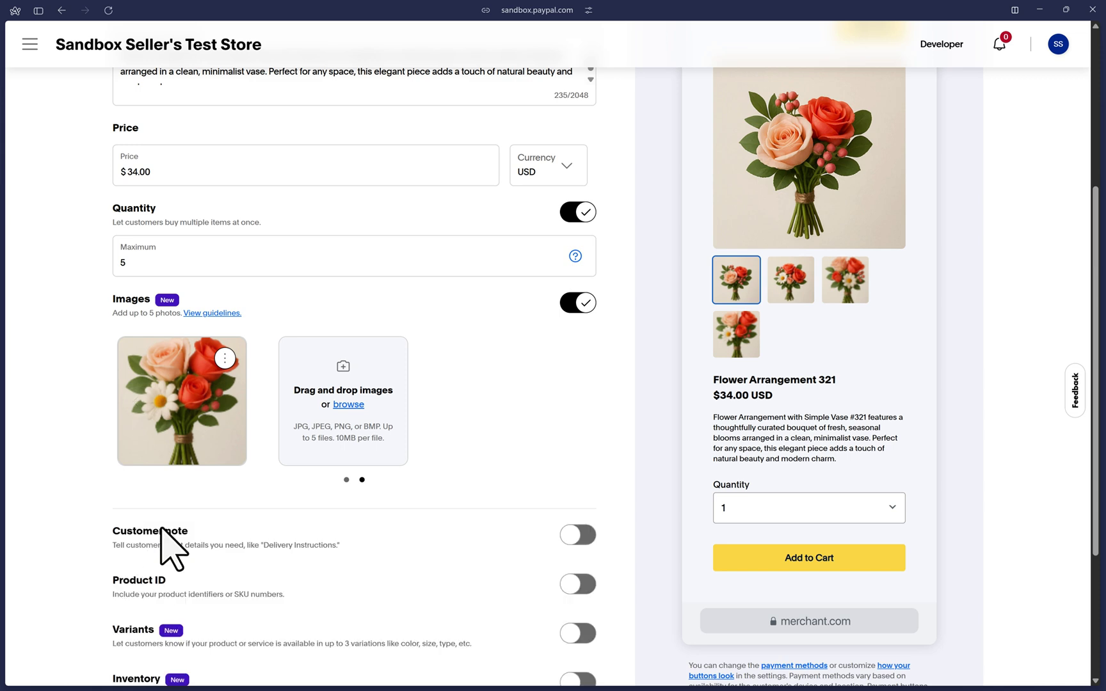
{"action": "scroll", "coordinate": [170, 512], "scroll_direction": "down", "scroll_amount": 3}
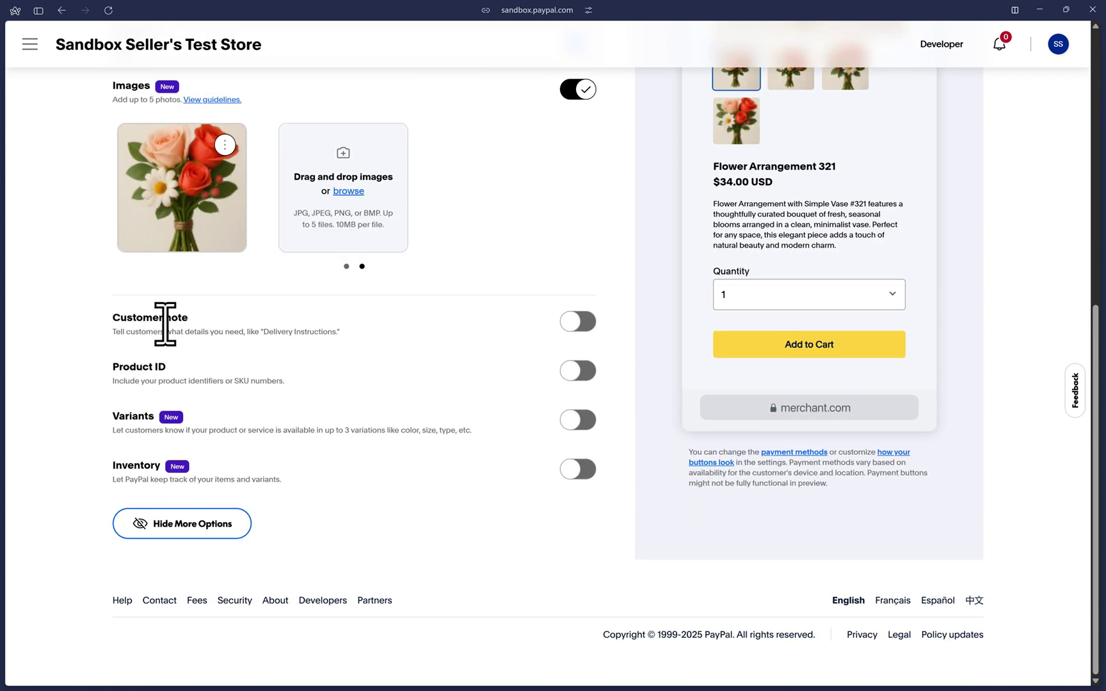
{"action": "left_click", "coordinate": [578, 322]}
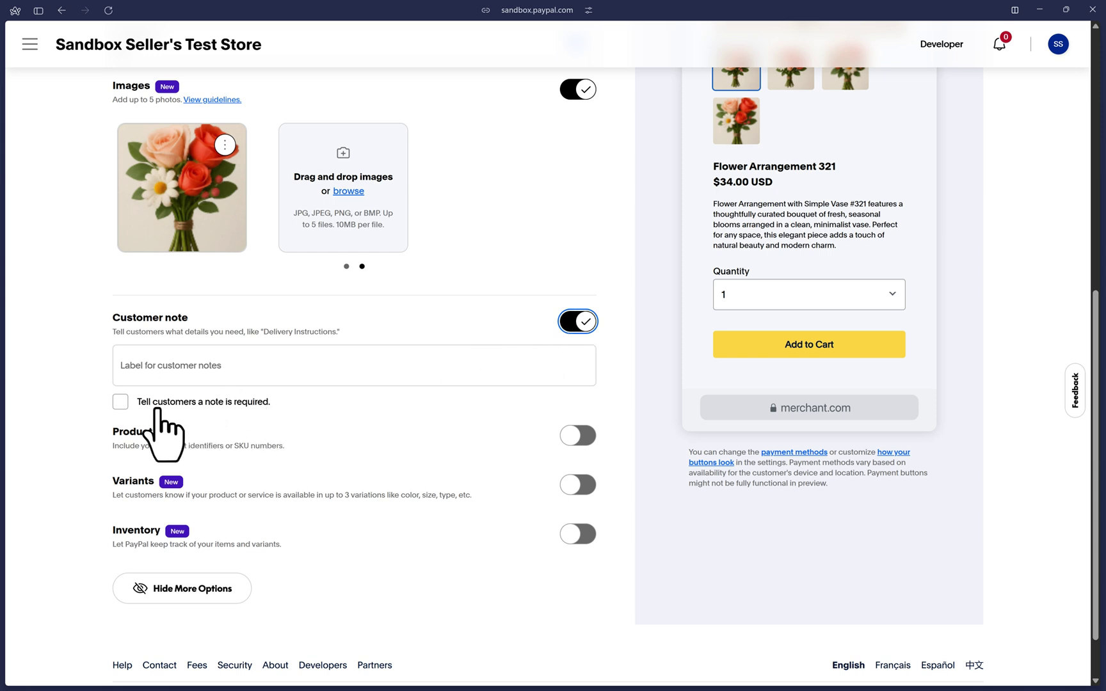
{"action": "left_click", "coordinate": [120, 401]}
{"action": "left_click", "coordinate": [151, 366]}
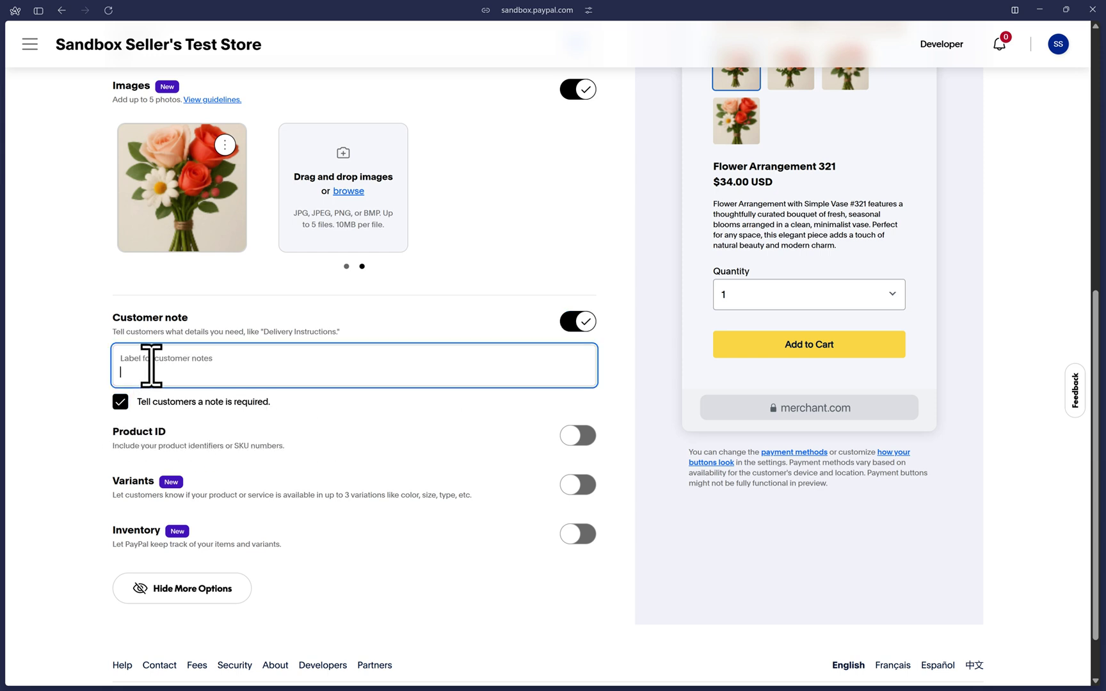
{"action": "type", "text": "Apartment Gate Code"}
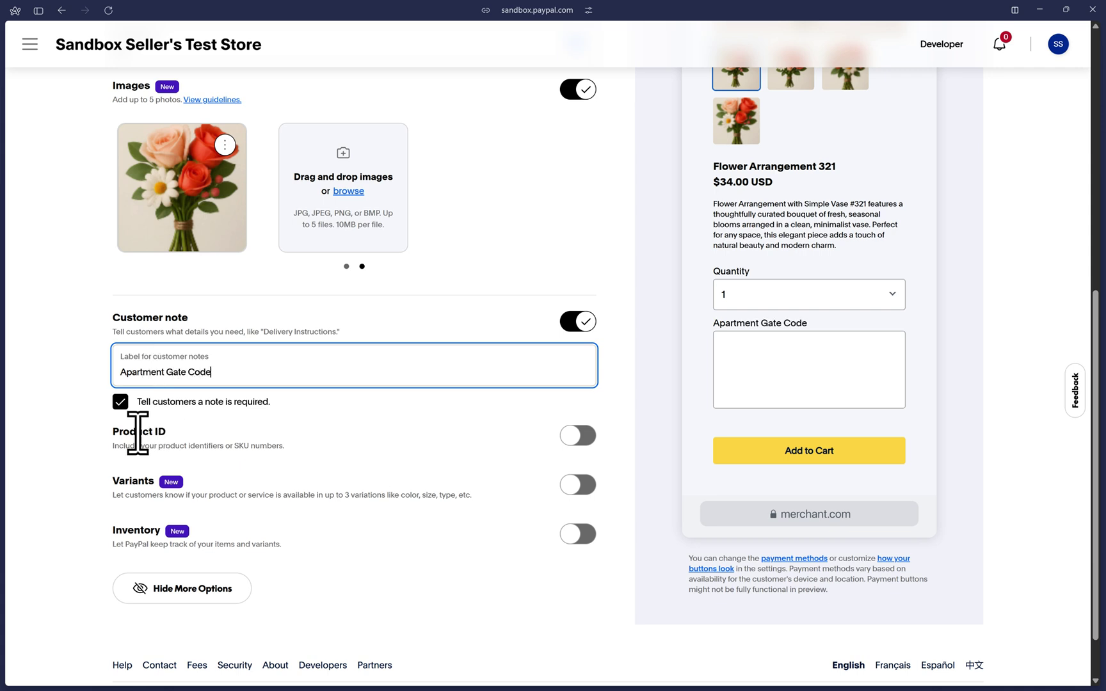
- Enable a product ID for the item and set it to FLOWERS321
{"action": "left_click", "coordinate": [579, 437]}
{"action": "scroll", "coordinate": [526, 441], "scroll_direction": "down", "scroll_amount": 2}
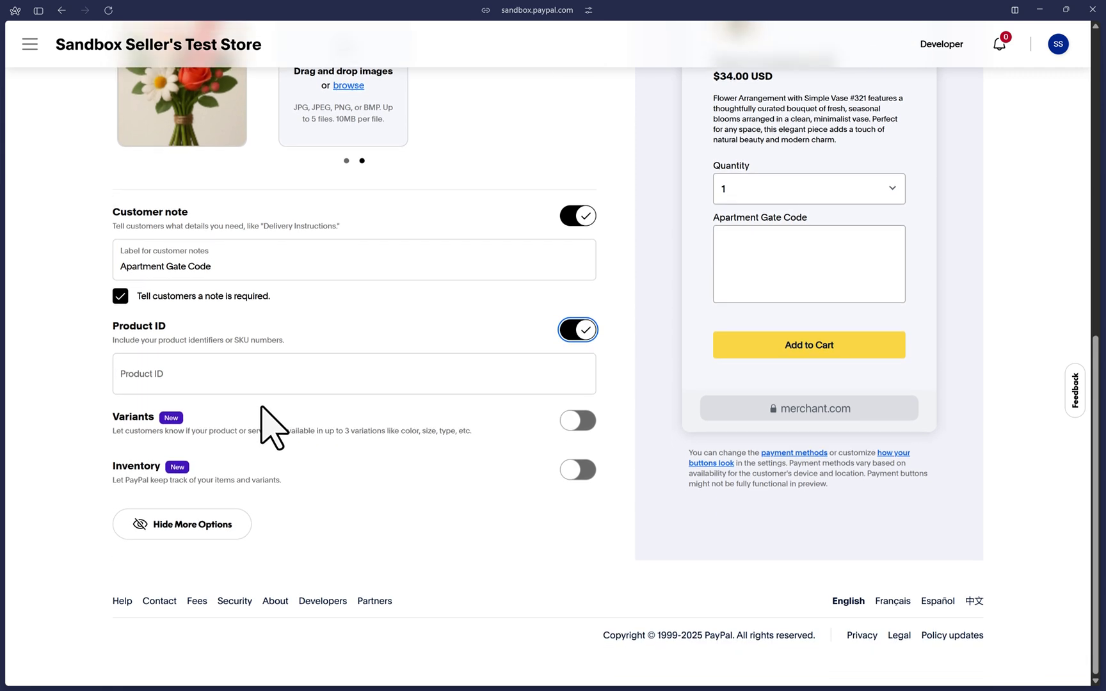
{"action": "left_click", "coordinate": [209, 377]}
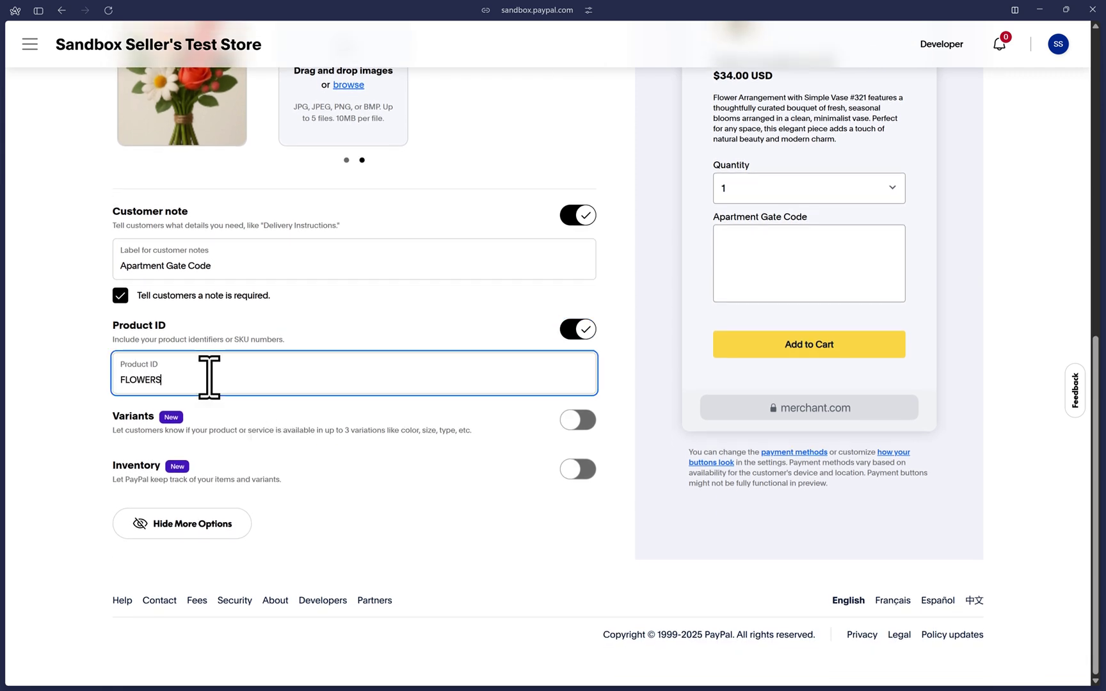
{"action": "type", "text": "FLOWERS321"}
{"action": "left_click", "coordinate": [88, 437]}
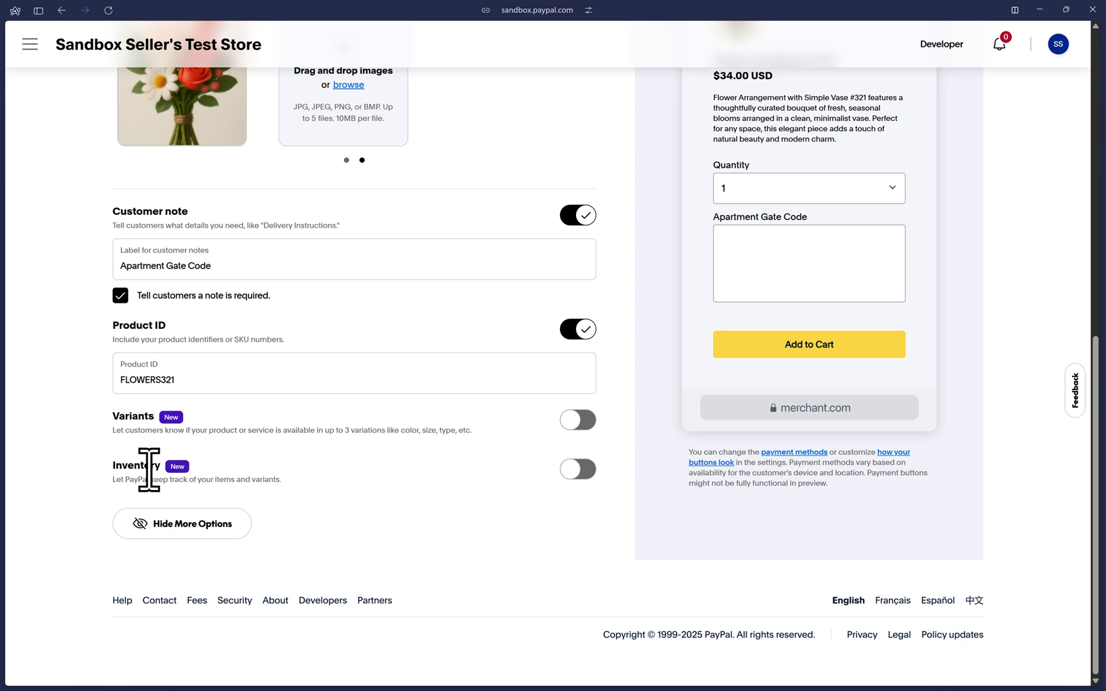
- Turn on variants, name the first one Color Theme, and allow a price per option
{"action": "left_click", "coordinate": [573, 424]}
{"action": "scroll", "coordinate": [576, 442], "scroll_direction": "down", "scroll_amount": 2}
{"action": "left_click", "coordinate": [230, 329]}
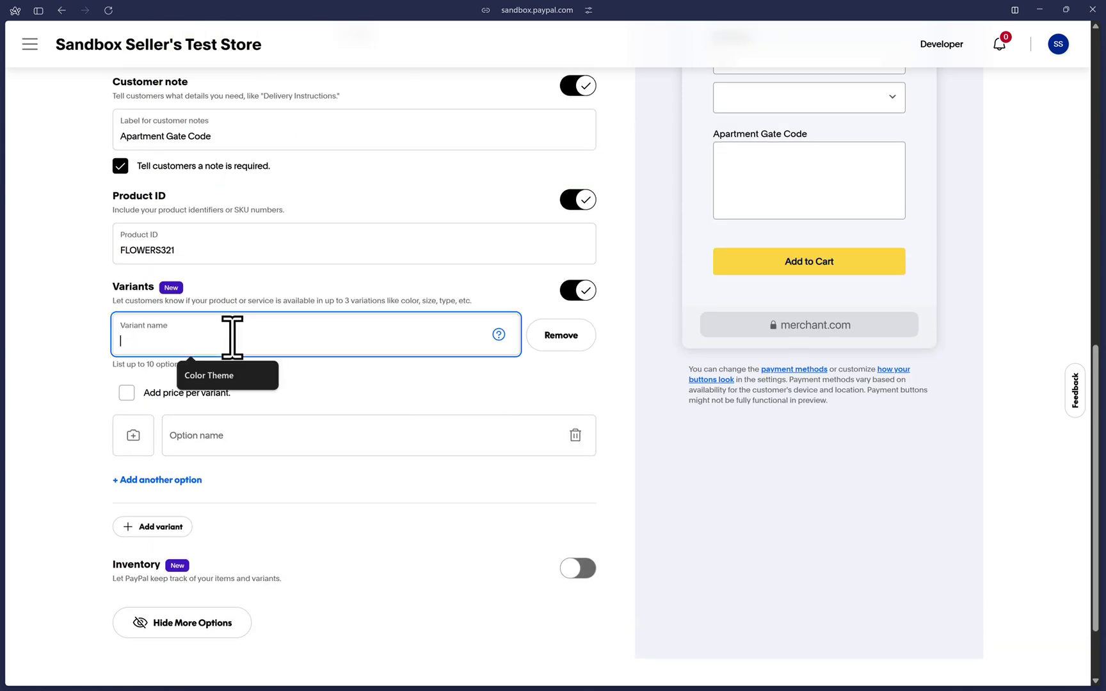
{"action": "left_click", "coordinate": [235, 374]}
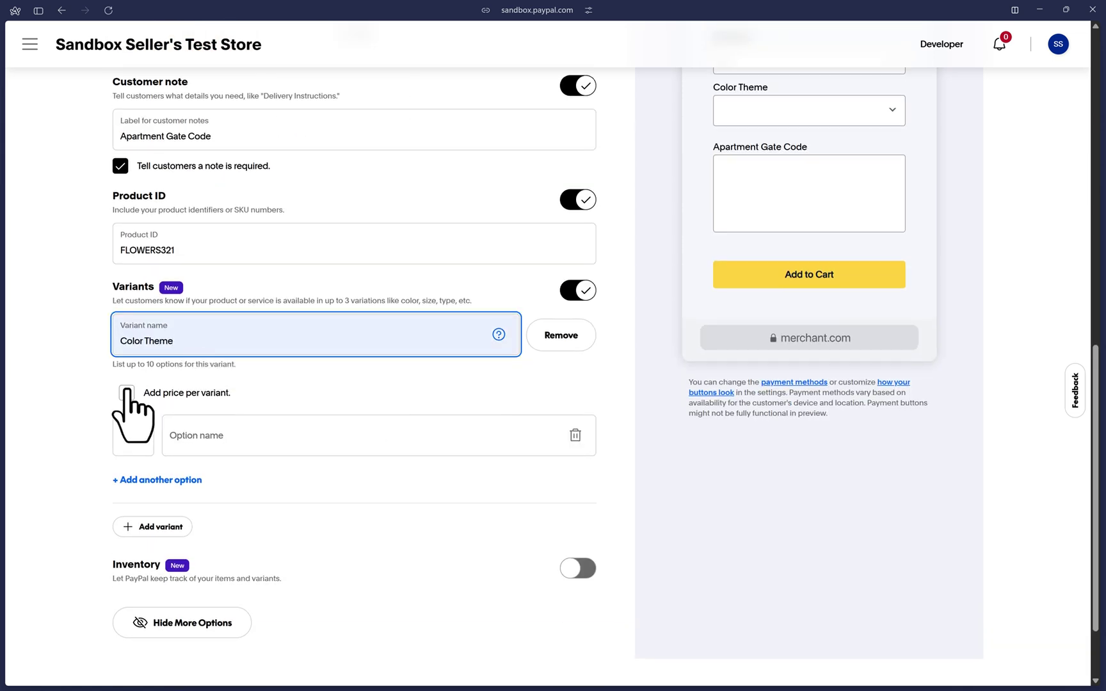
{"action": "scroll", "coordinate": [88, 413], "scroll_direction": "down", "scroll_amount": 2}
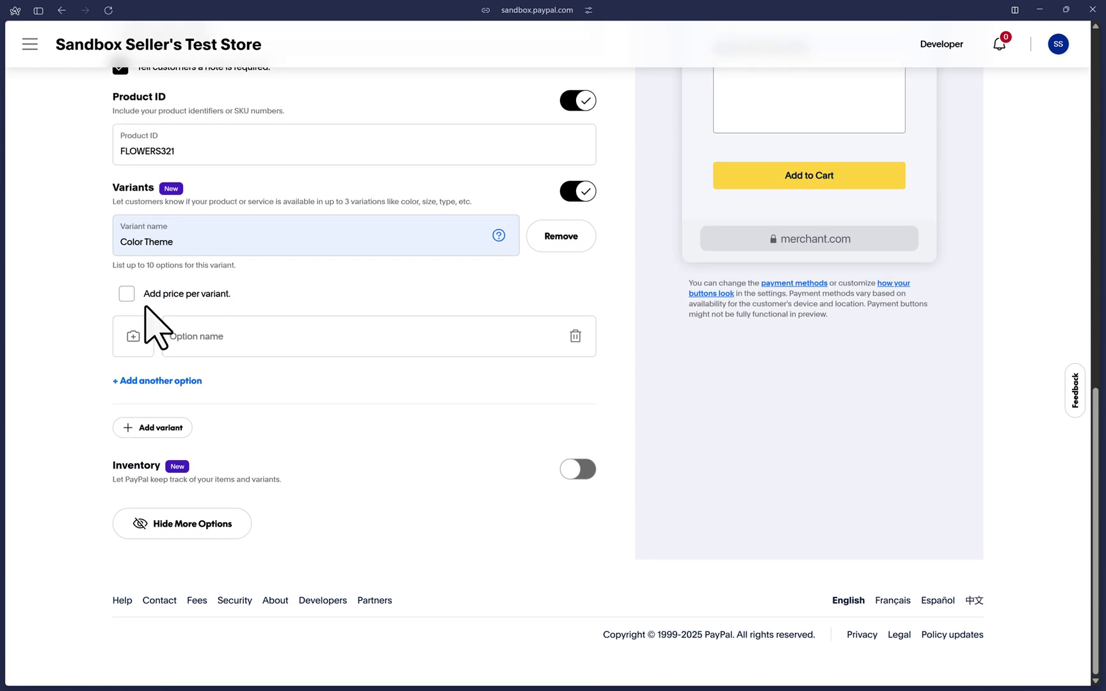
{"action": "left_click", "coordinate": [218, 296]}
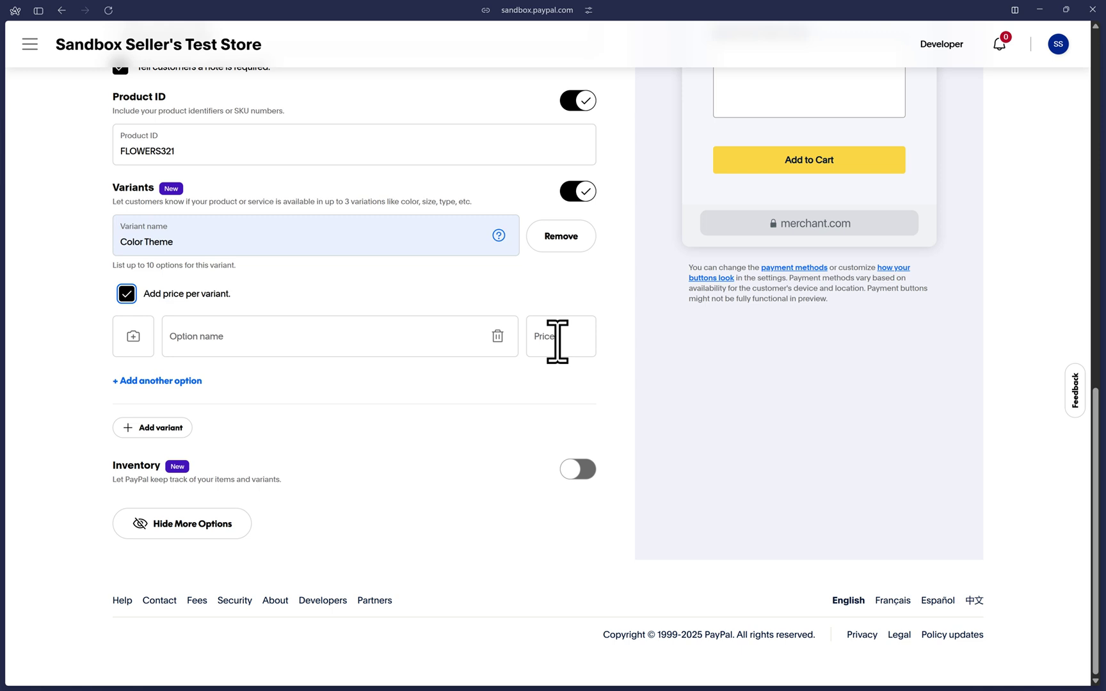
- Add BLUE at $40 and MIXED at $37 options, each with its flower image
{"action": "left_click", "coordinate": [191, 345]}
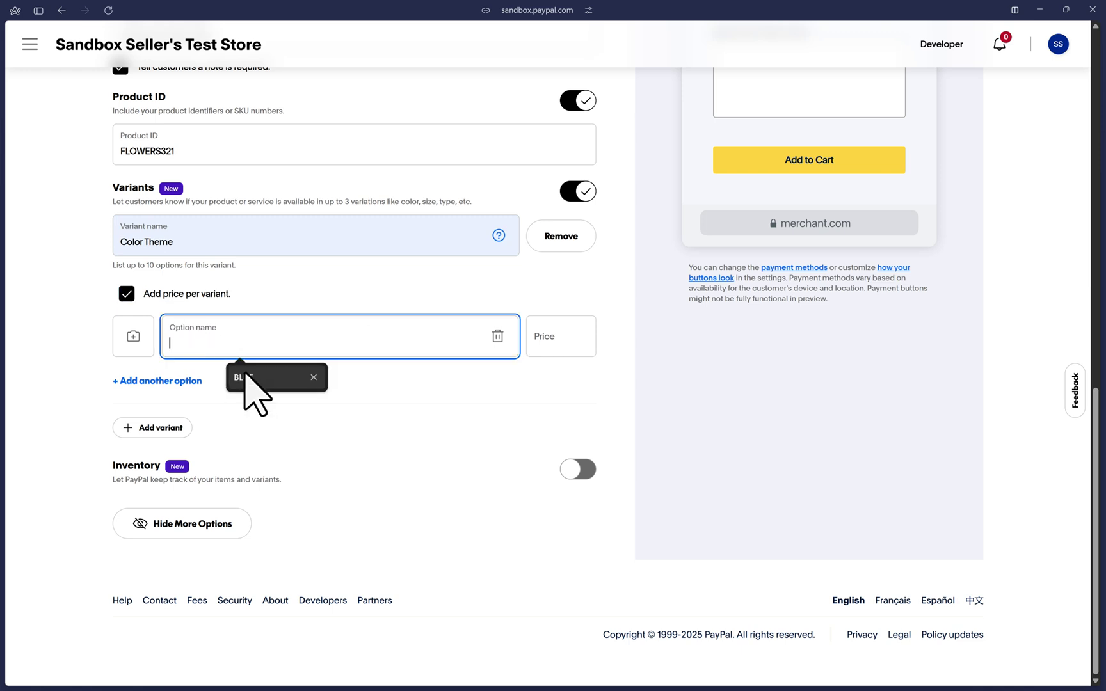
{"action": "type", "text": "BLUE"}
{"action": "left_click", "coordinate": [133, 337]}
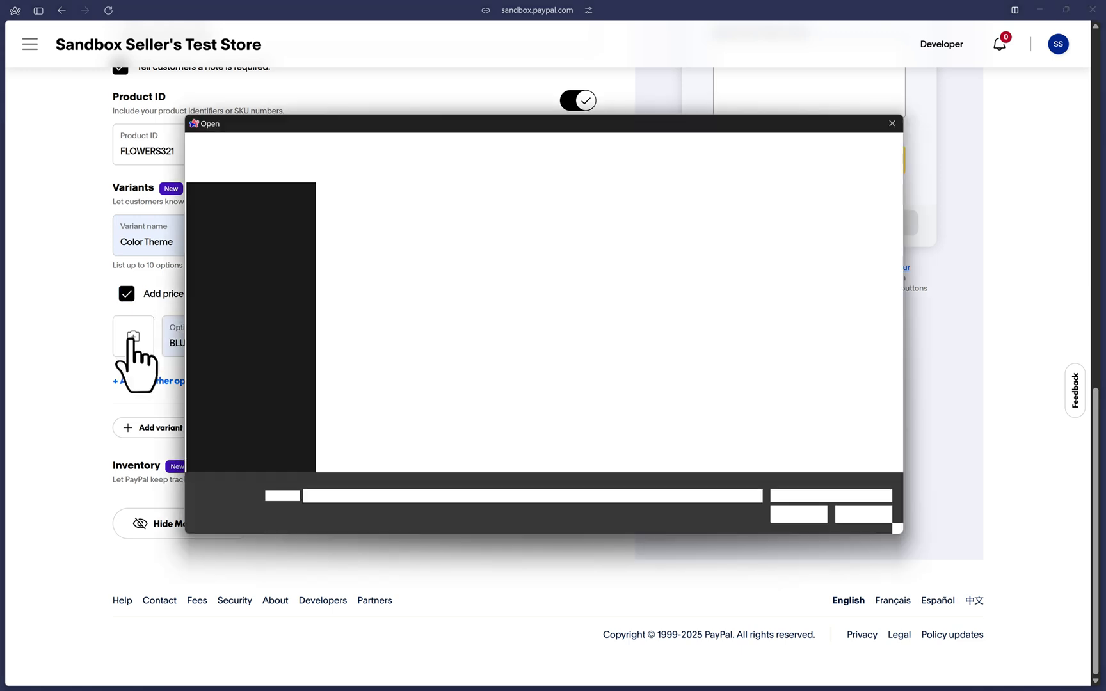
{"action": "double_click", "coordinate": [717, 232]}
{"action": "left_click", "coordinate": [549, 339]}
{"action": "type", "text": "40"}
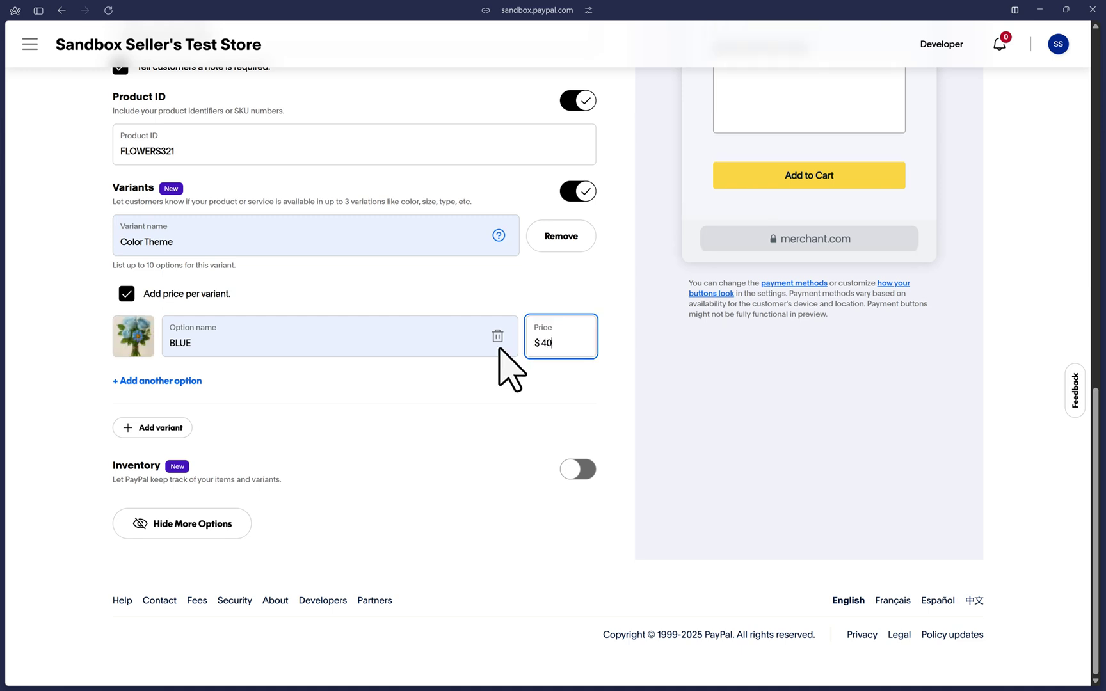
{"action": "left_click", "coordinate": [172, 381]}
{"action": "left_click", "coordinate": [181, 390]}
{"action": "left_click", "coordinate": [256, 430]}
{"action": "left_click", "coordinate": [133, 386]}
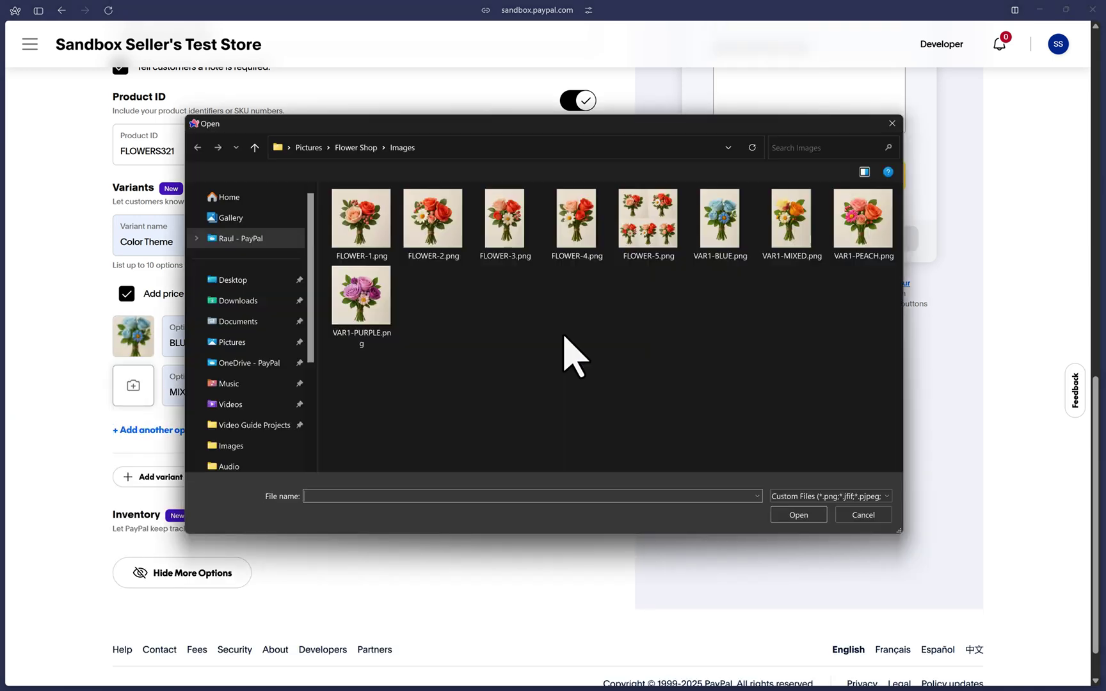
{"action": "double_click", "coordinate": [795, 254]}
{"action": "left_click", "coordinate": [559, 383]}
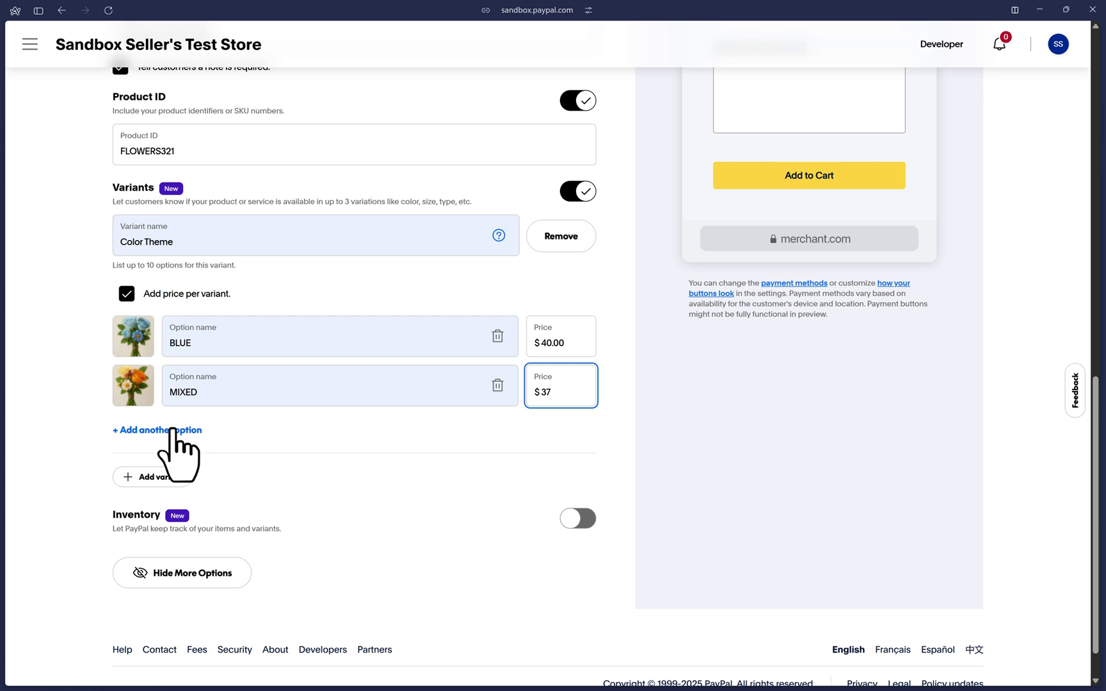
- Add PEACH at $40 and PURPLE options, each with its flower image
{"action": "left_click", "coordinate": [172, 430]}
{"action": "type", "text": "PEACH"}
{"action": "left_click", "coordinate": [134, 442]}
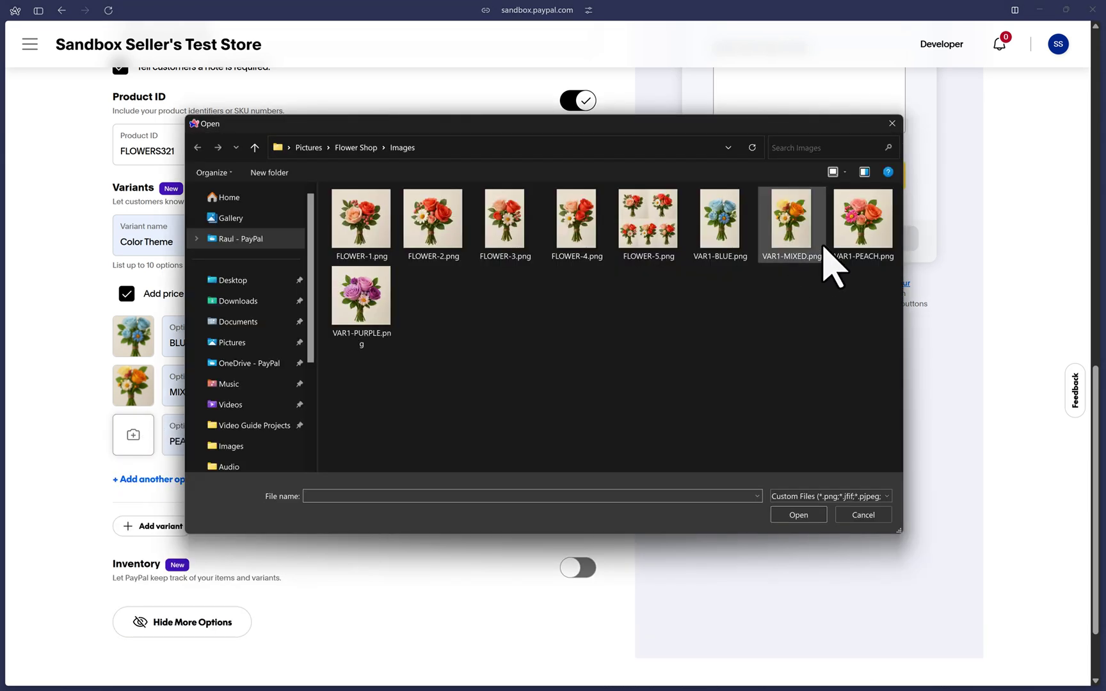
{"action": "double_click", "coordinate": [857, 224]}
{"action": "left_click", "coordinate": [561, 435]}
{"action": "type", "text": "40"}
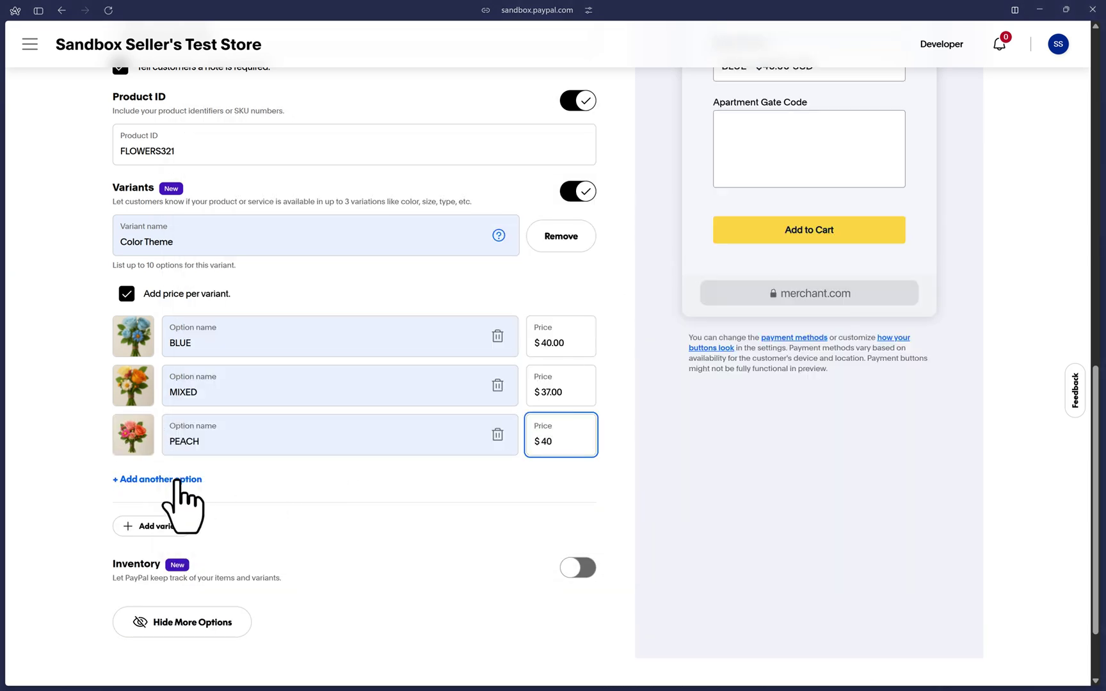
{"action": "left_click", "coordinate": [177, 480]}
{"action": "scroll", "coordinate": [192, 448], "scroll_direction": "down", "scroll_amount": 1}
{"action": "left_click", "coordinate": [199, 420]}
{"action": "type", "text": "PURPLE"}
{"action": "left_click", "coordinate": [135, 423]}
{"action": "left_click", "coordinate": [359, 333]}
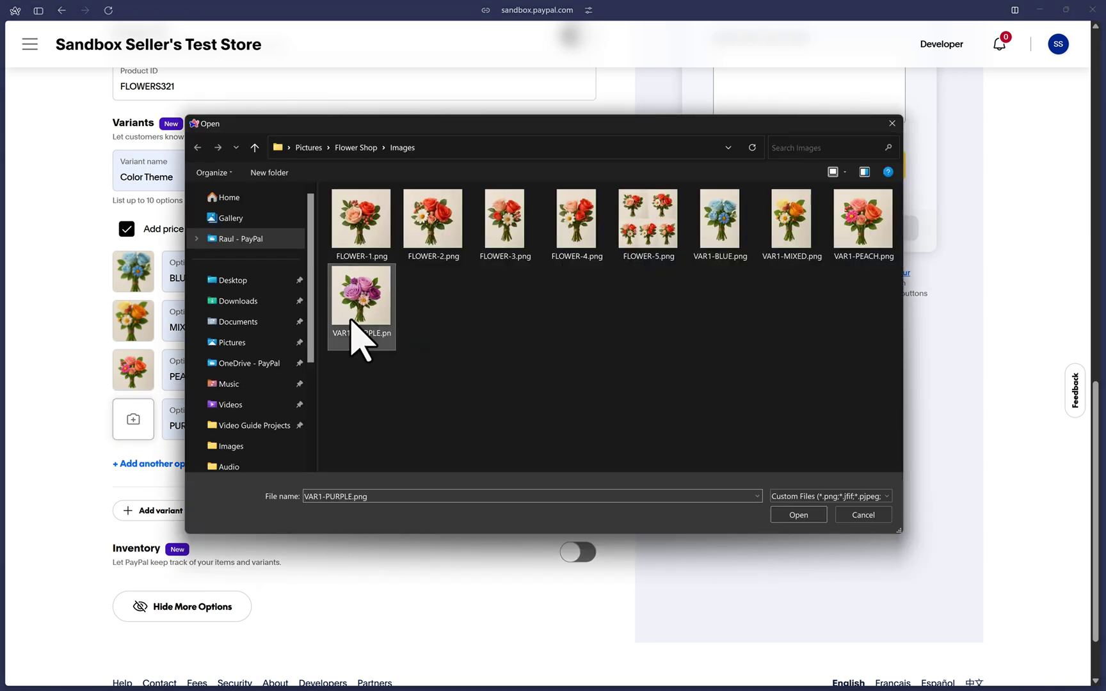
{"action": "double_click", "coordinate": [358, 333]}
{"action": "left_click", "coordinate": [563, 422]}
- Price PURPLE at $35 and add a second variant named VASE COLOR
{"action": "type", "text": "35"}
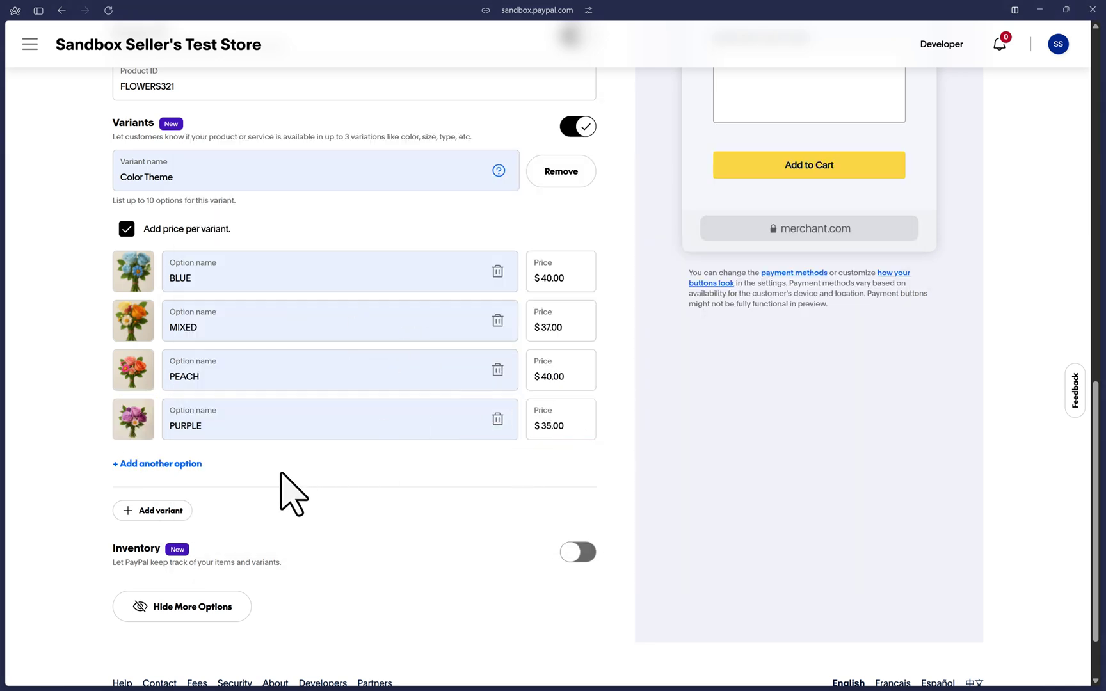
{"action": "left_click", "coordinate": [148, 512]}
{"action": "scroll", "coordinate": [134, 467], "scroll_direction": "down", "scroll_amount": 2}
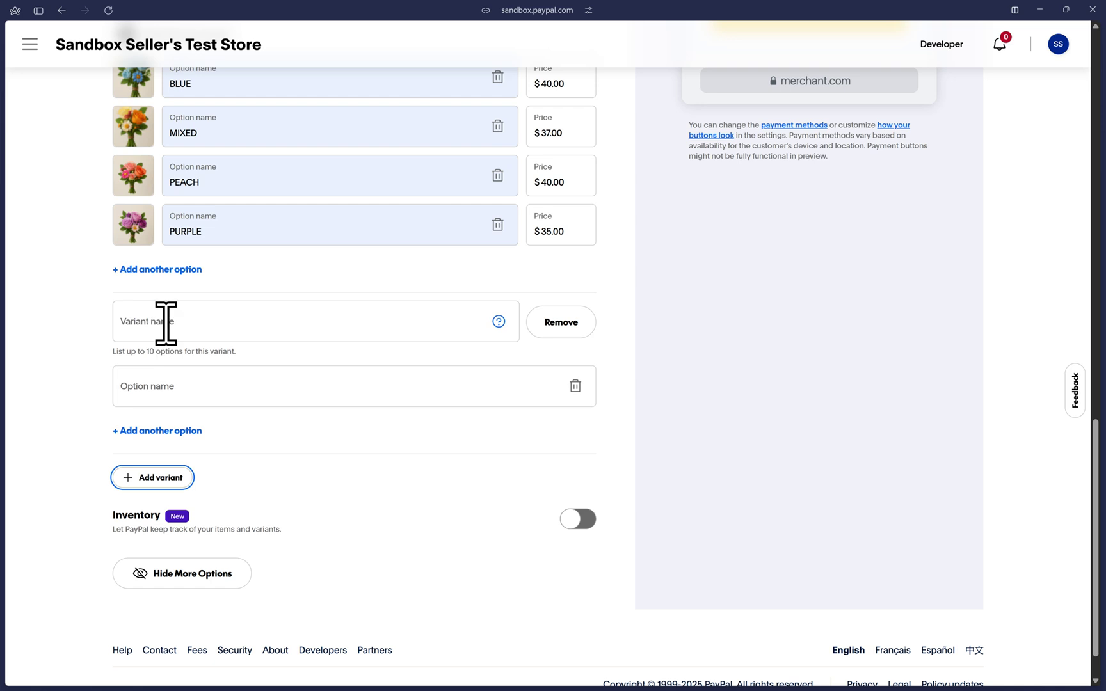
{"action": "left_click", "coordinate": [189, 322]}
{"action": "left_click", "coordinate": [220, 370]}
- Give VASE COLOR the options BLACK, CLEAR and WHITE
{"action": "left_click", "coordinate": [185, 387]}
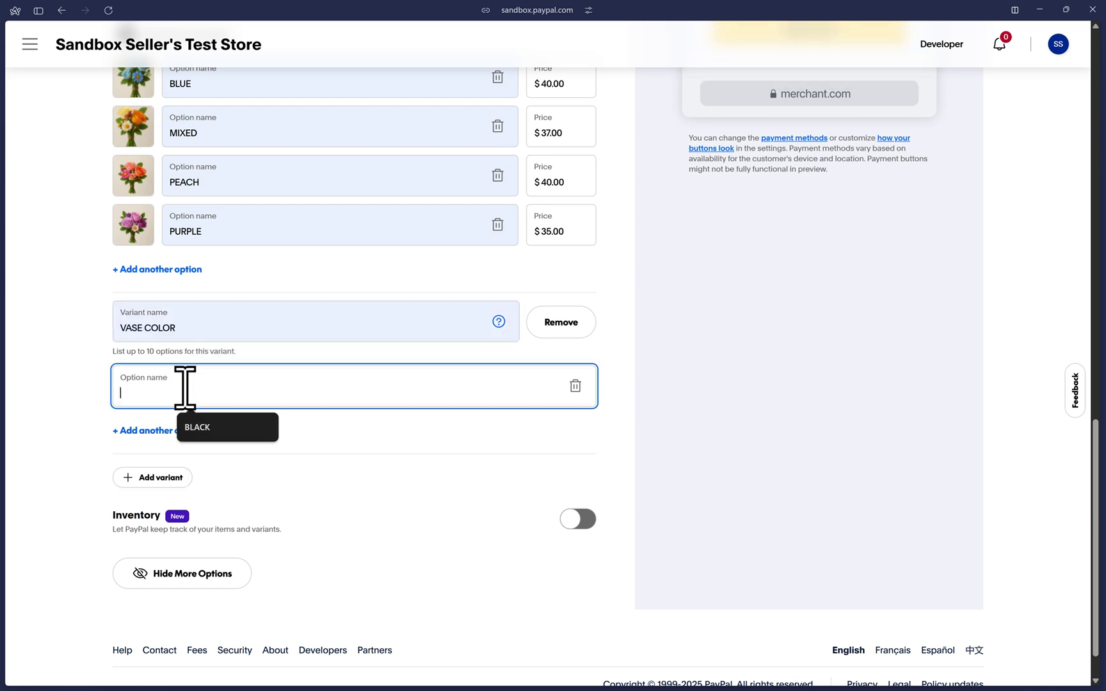
{"action": "left_click", "coordinate": [206, 426]}
{"action": "left_click", "coordinate": [171, 432]}
{"action": "left_click", "coordinate": [176, 434]}
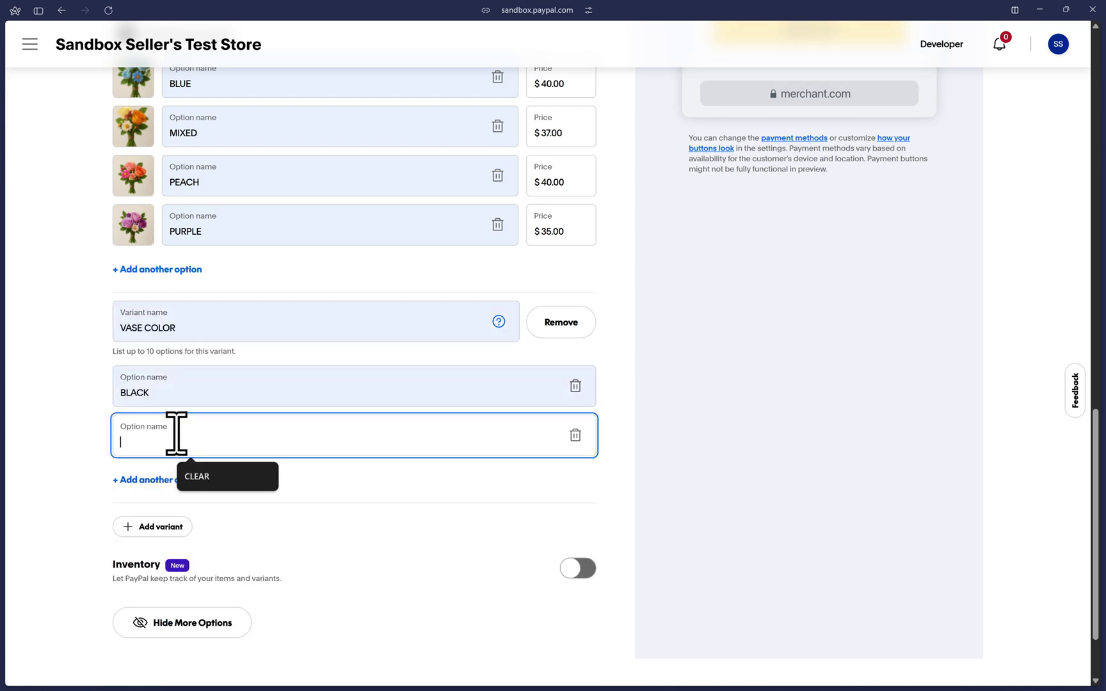
{"action": "left_click", "coordinate": [208, 478]}
{"action": "left_click", "coordinate": [148, 479]}
{"action": "left_click", "coordinate": [169, 490]}
{"action": "left_click", "coordinate": [198, 526]}
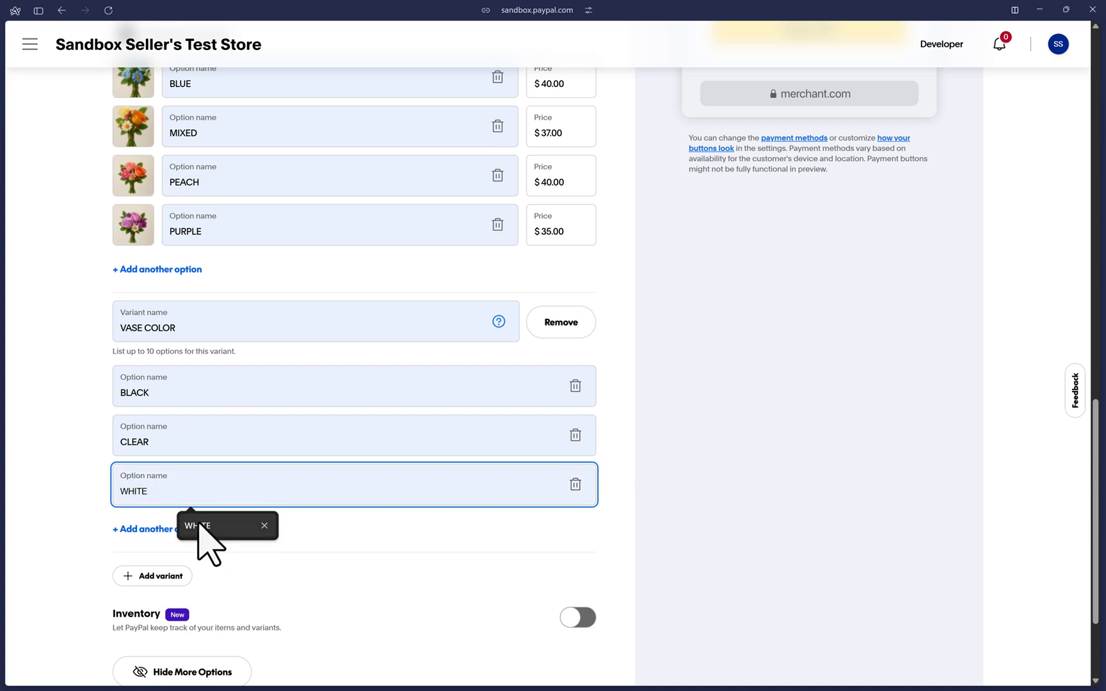
{"action": "left_click", "coordinate": [64, 530]}
{"action": "scroll", "coordinate": [116, 506], "scroll_direction": "down", "scroll_amount": 3}
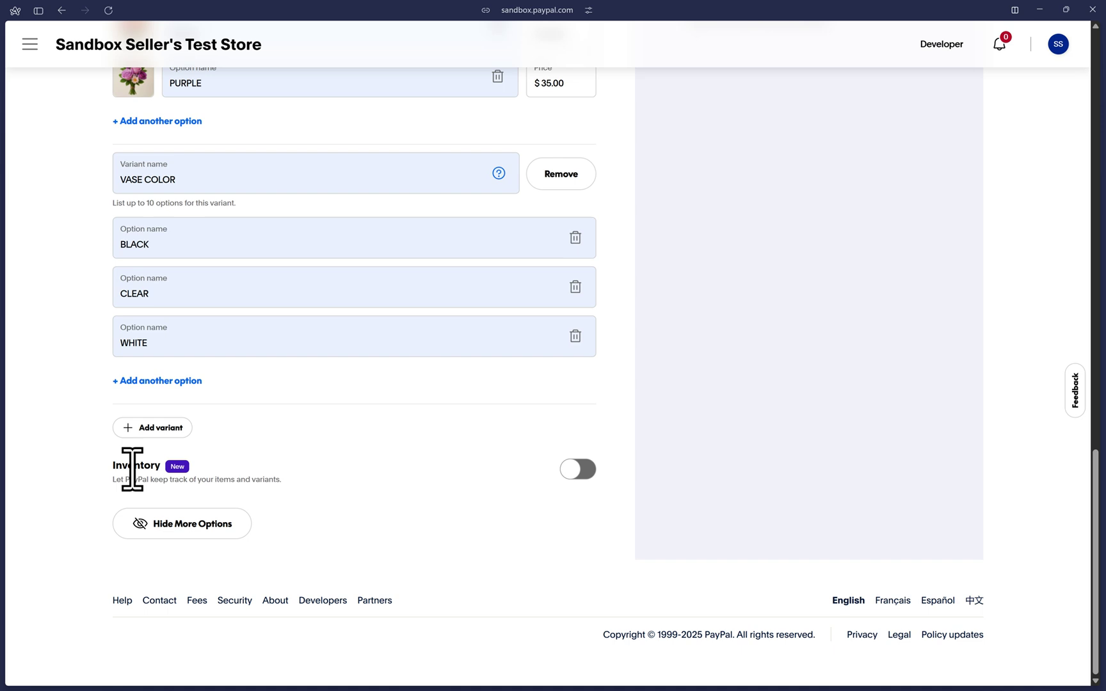
- Track inventory: stock 10 for BLUE, MIXED, PEACH, 15 for PURPLE, allowing out-of-stock purchases
{"action": "left_click", "coordinate": [579, 470]}
{"action": "scroll", "coordinate": [538, 448], "scroll_direction": "down", "scroll_amount": 3}
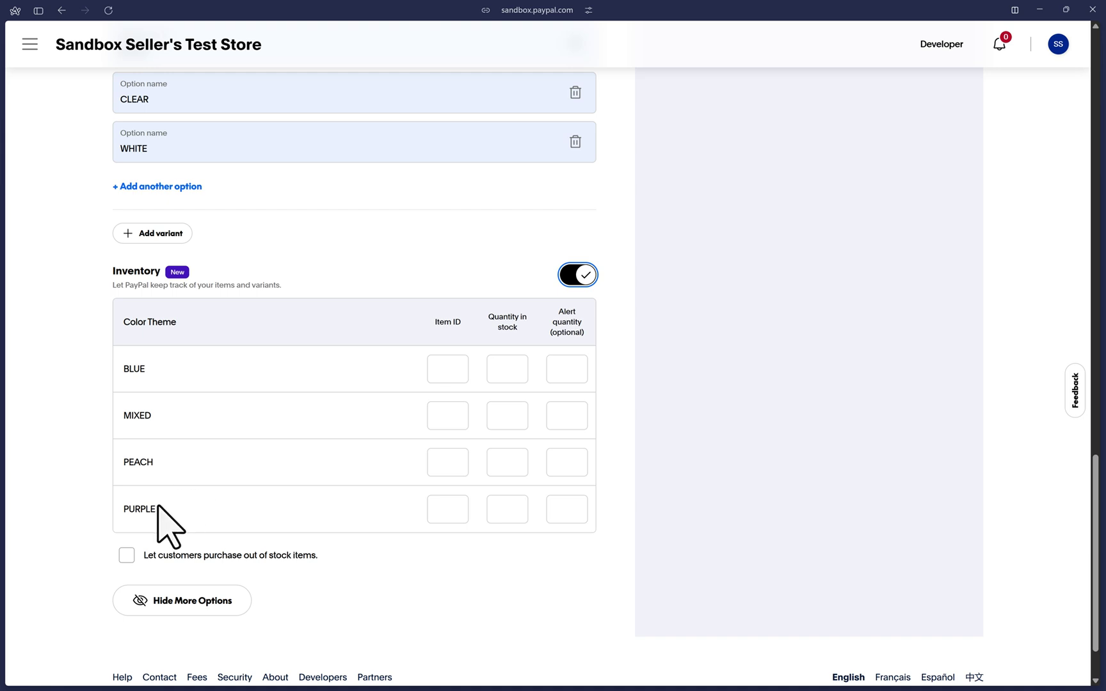
{"action": "left_click", "coordinate": [450, 370]}
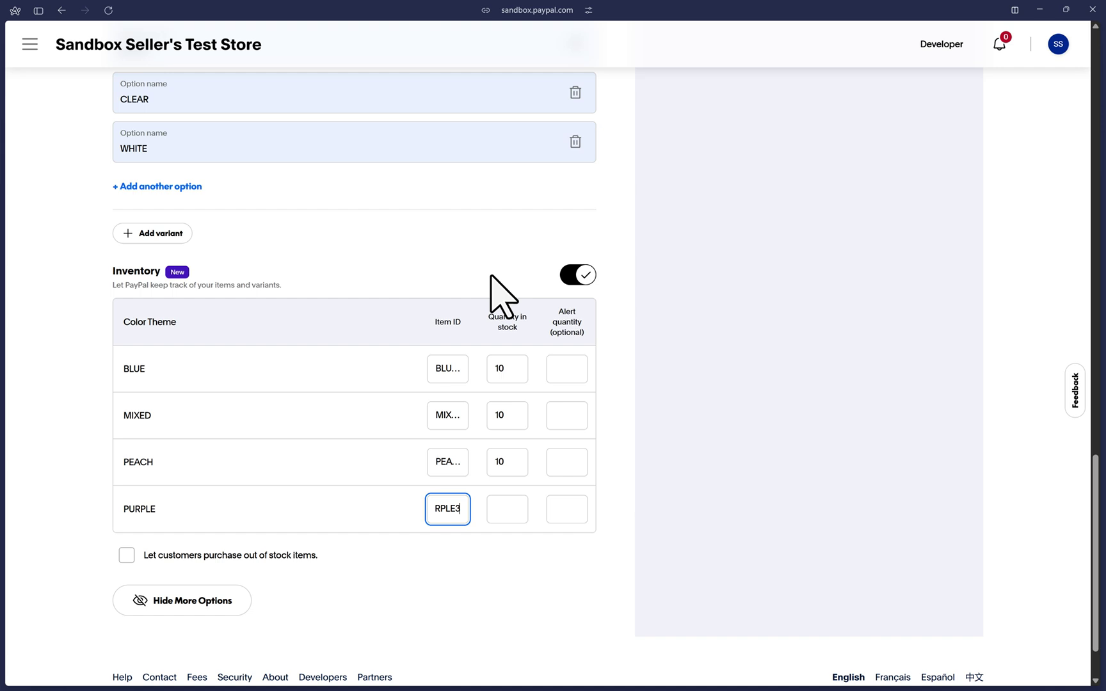
{"action": "scroll", "coordinate": [432, 487], "scroll_direction": "up", "scroll_amount": 1}
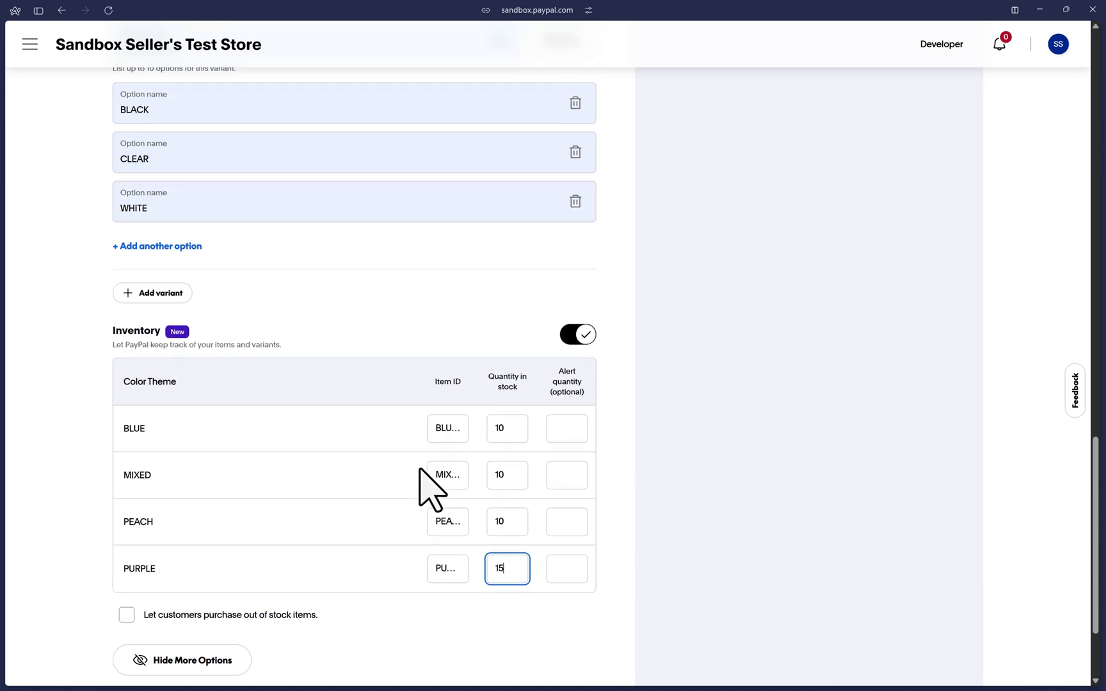
{"action": "scroll", "coordinate": [387, 506], "scroll_direction": "down", "scroll_amount": 2}
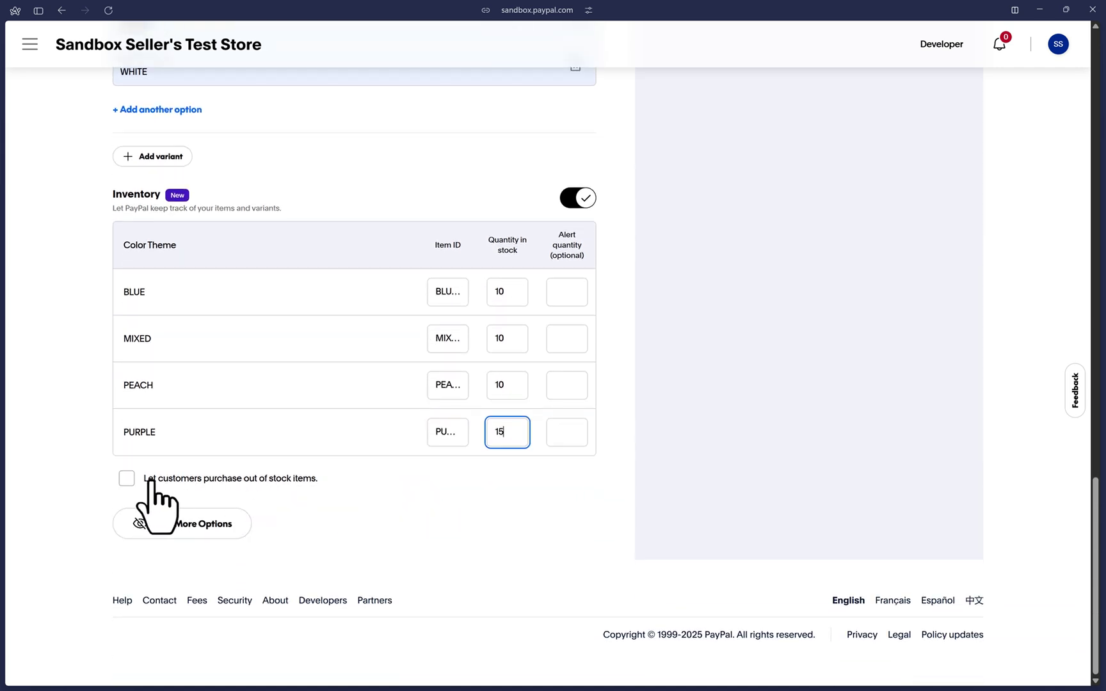
{"action": "left_click", "coordinate": [127, 479]}
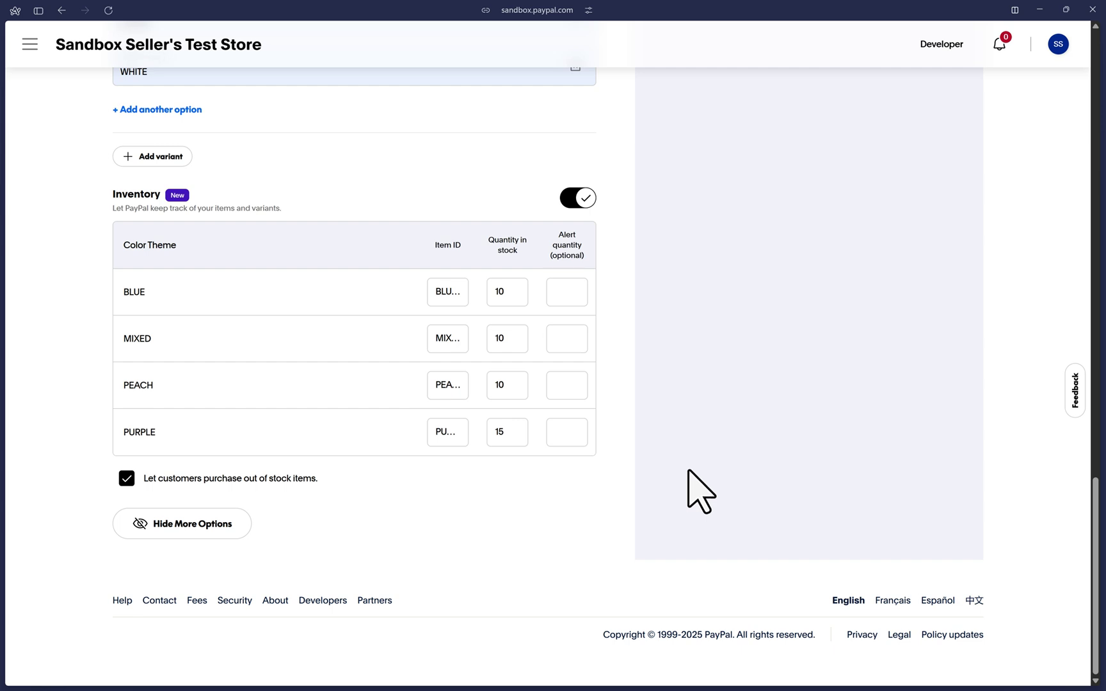
{"action": "scroll", "coordinate": [513, 506], "scroll_direction": "up", "scroll_amount": 20}
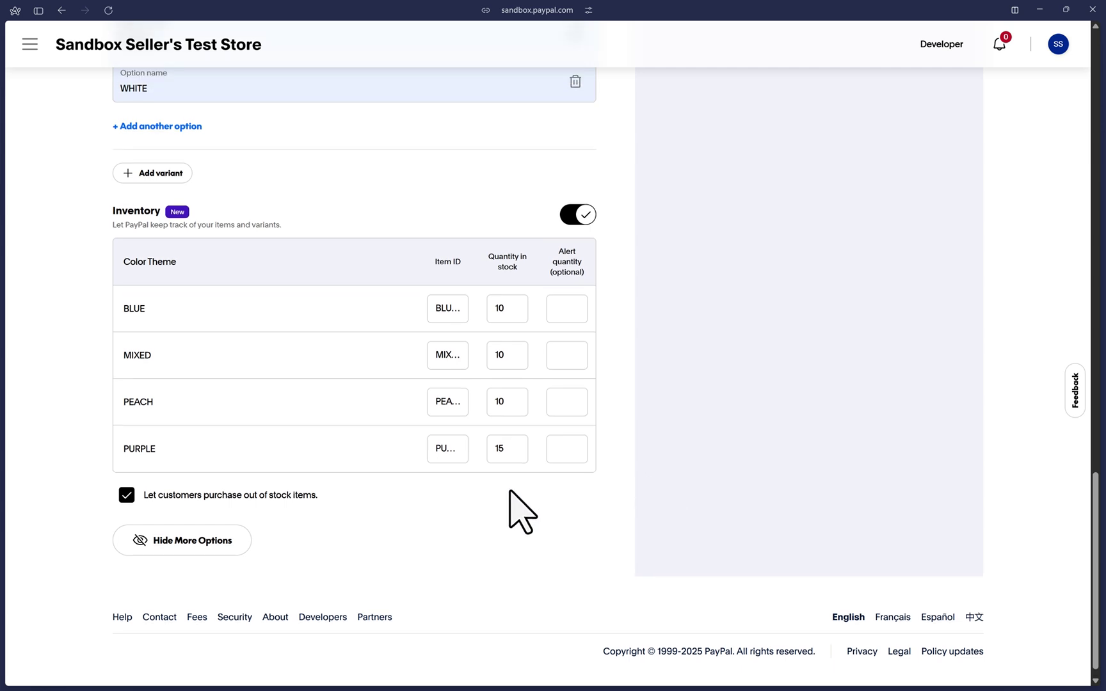
{"action": "scroll", "coordinate": [311, 427], "scroll_direction": "up", "scroll_amount": 5}
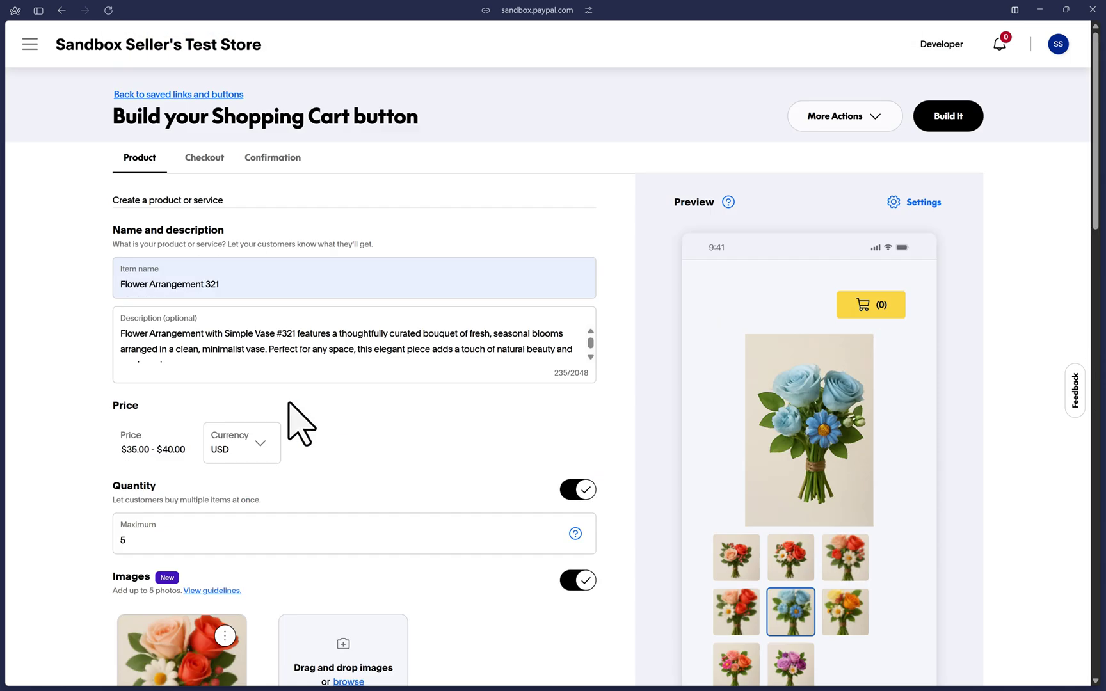
- On the Checkout tab, enable shipping fees and choose a specific shipping fee
{"action": "left_click", "coordinate": [202, 159]}
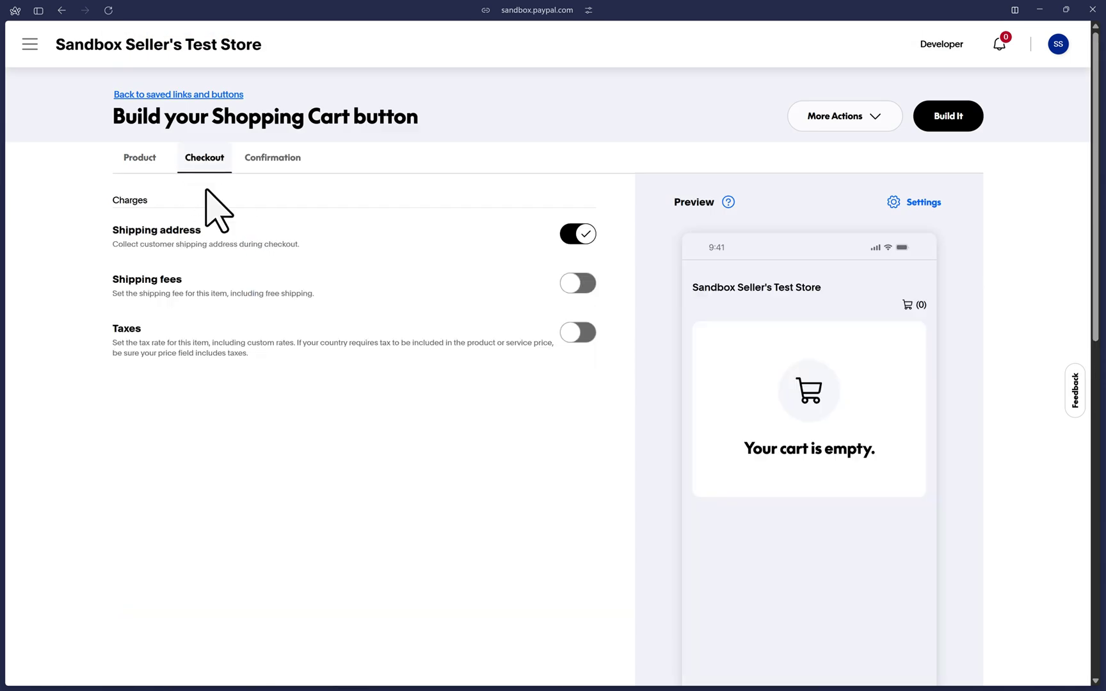
{"action": "left_click", "coordinate": [576, 282]}
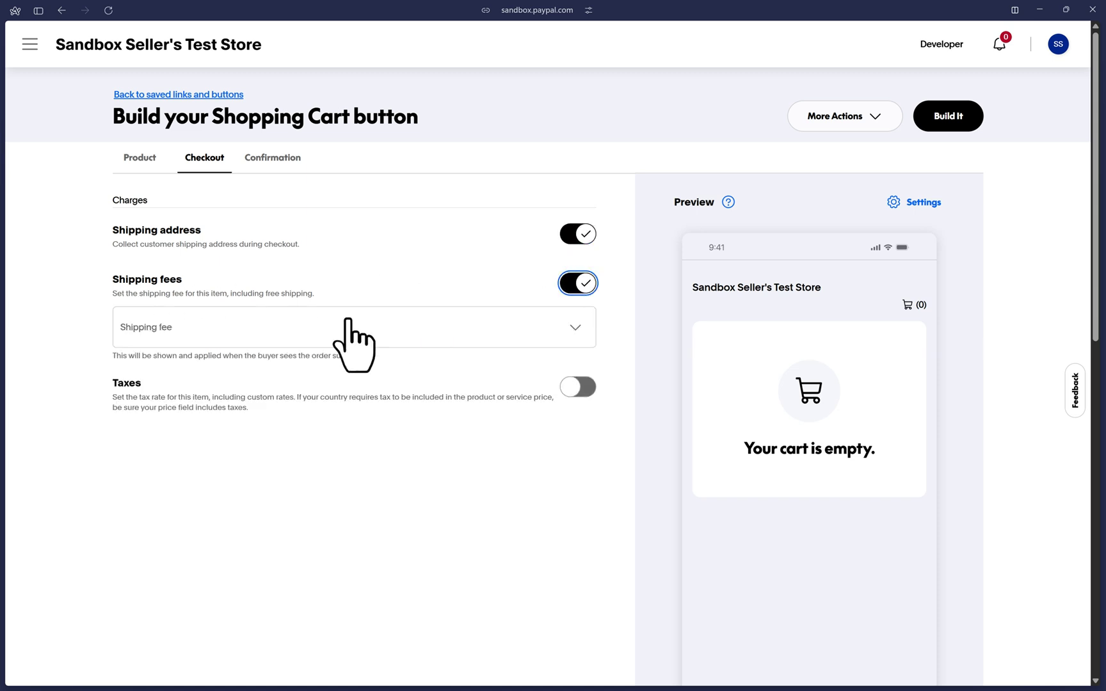
{"action": "left_click", "coordinate": [220, 327]}
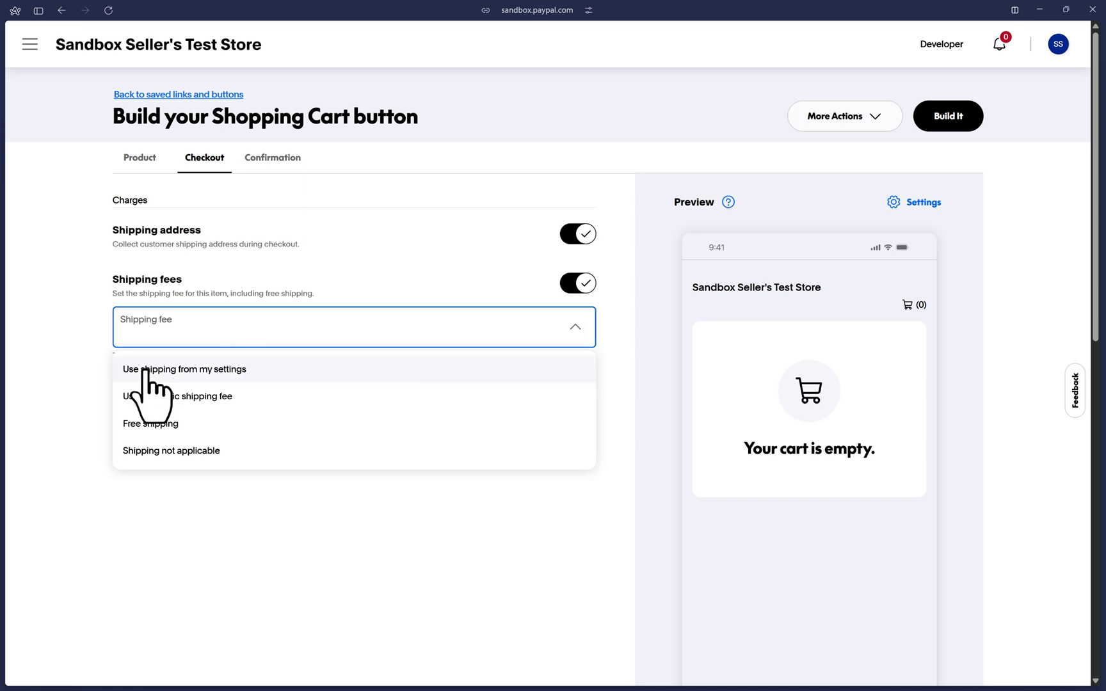
{"action": "left_click", "coordinate": [192, 370]}
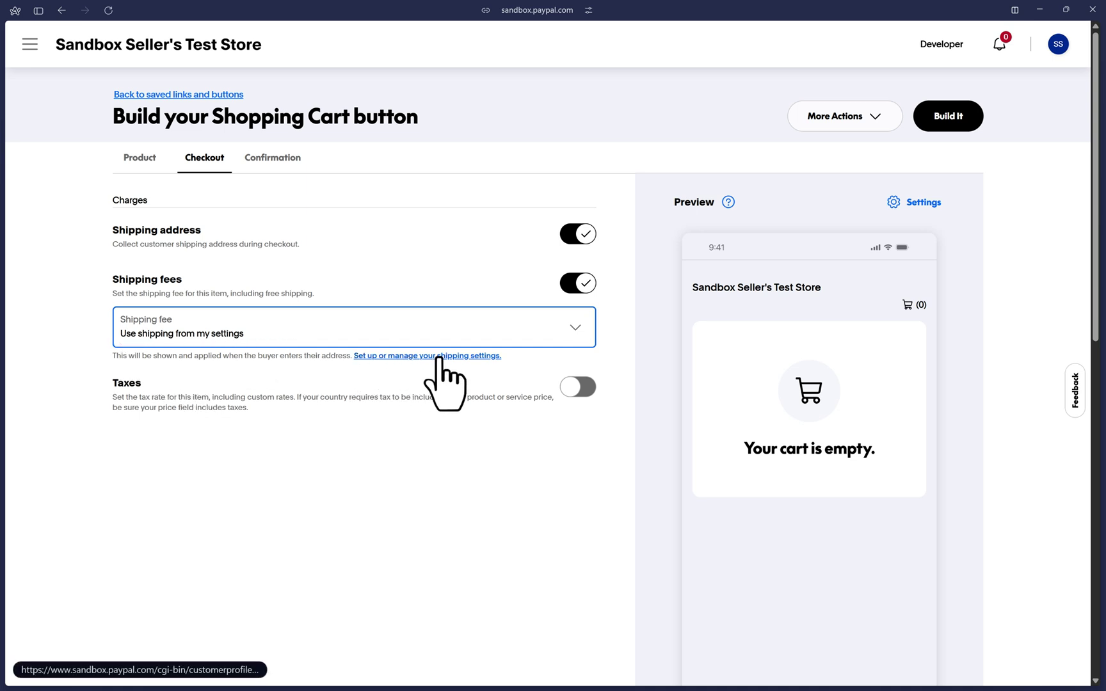
{"action": "left_click", "coordinate": [323, 335]}
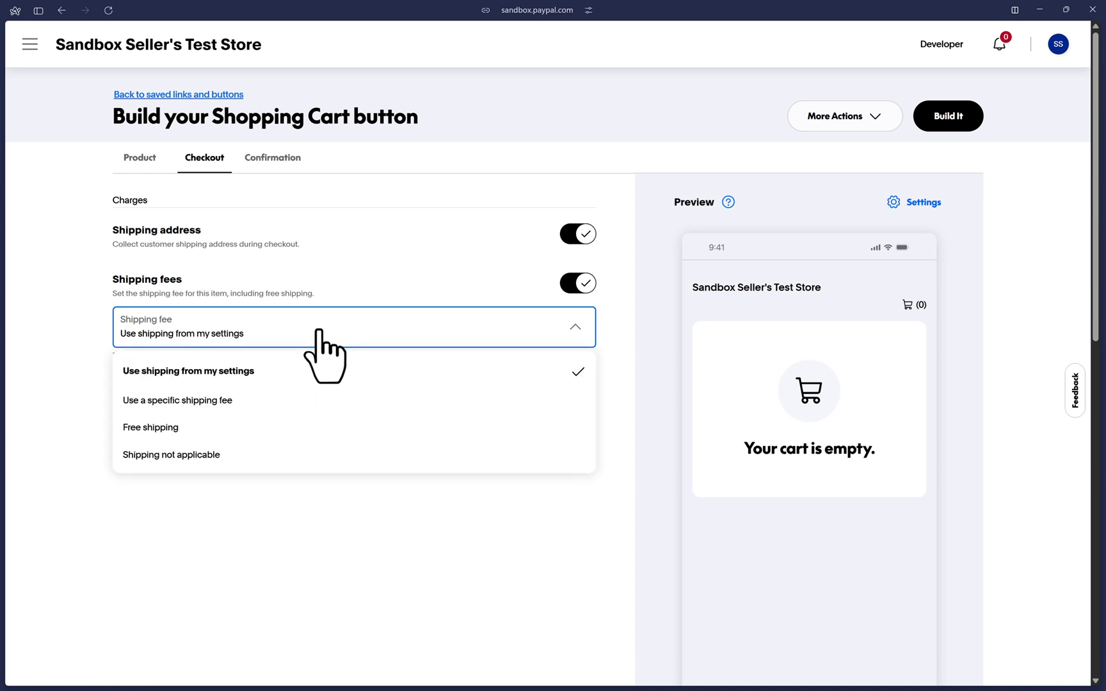
{"action": "left_click", "coordinate": [174, 400]}
{"action": "left_click", "coordinate": [157, 393]}
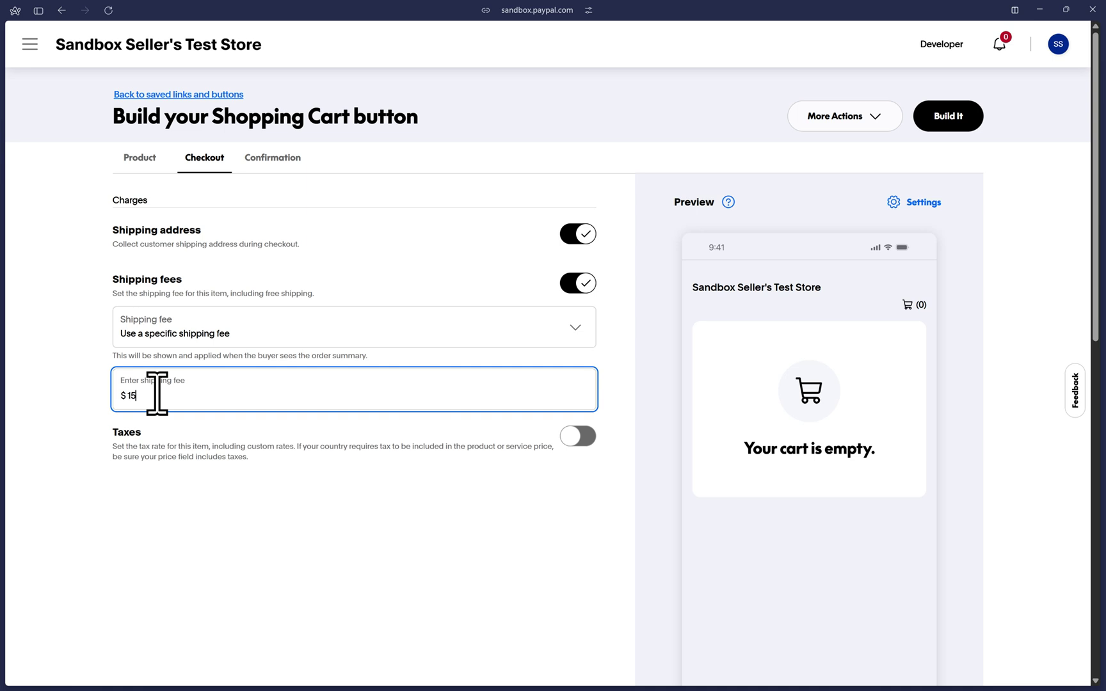
- Try free and not-applicable shipping, then settle on the specific $15.00 fee with address collection
{"action": "left_click", "coordinate": [167, 337]}
{"action": "left_click", "coordinate": [166, 427]}
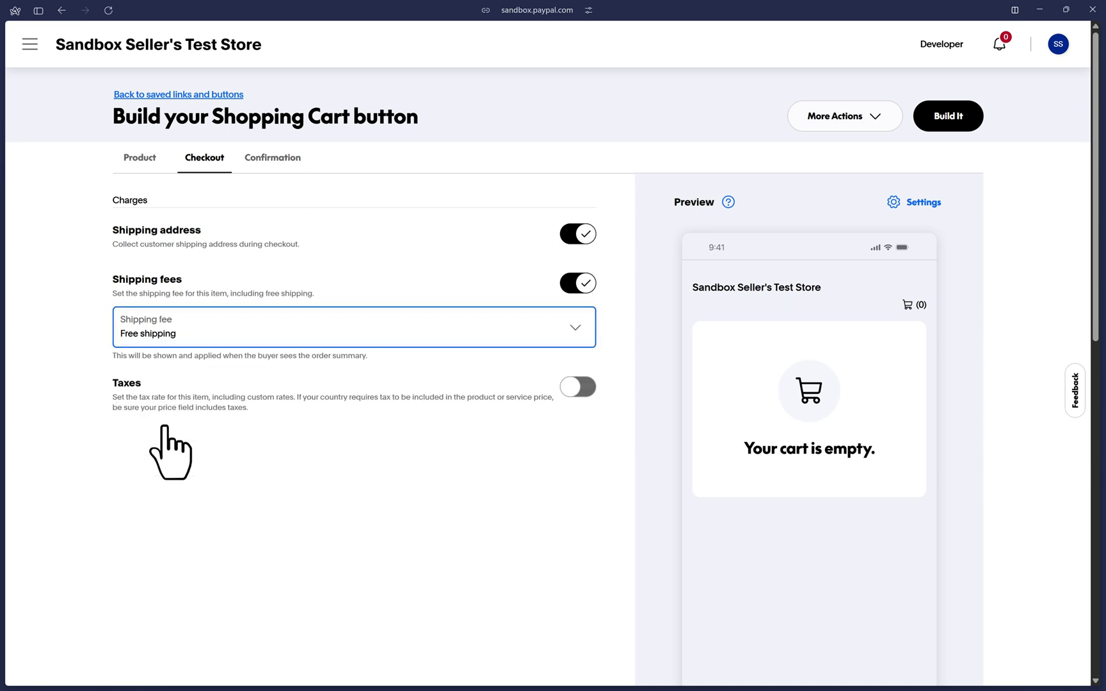
{"action": "left_click", "coordinate": [182, 338]}
{"action": "left_click", "coordinate": [178, 455]}
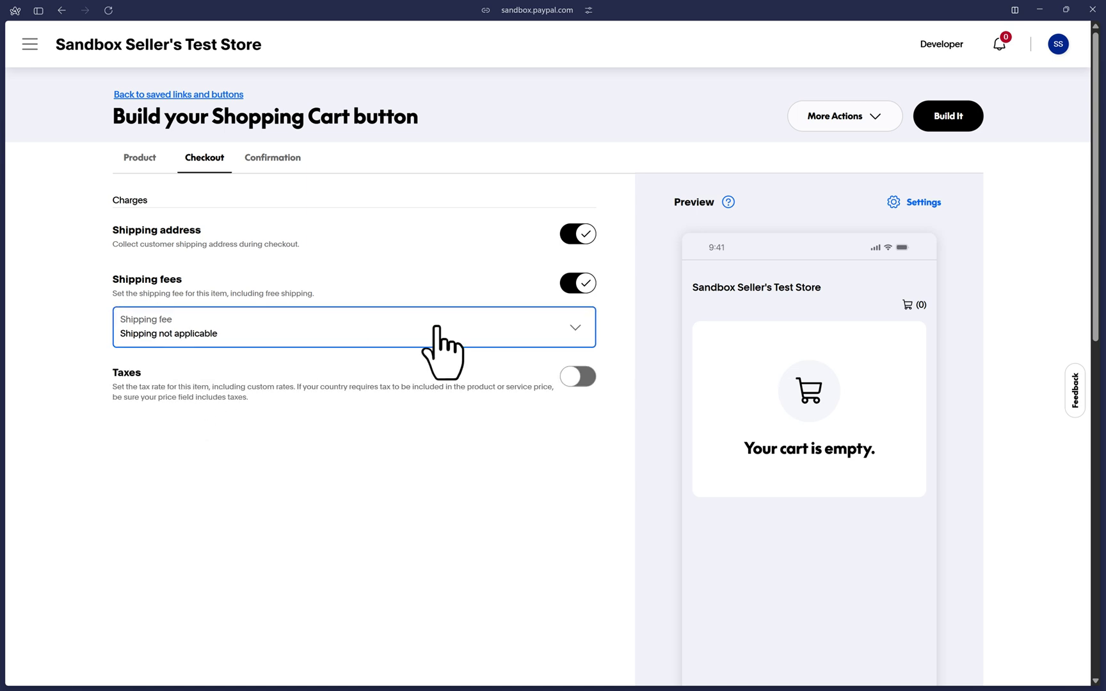
{"action": "left_click", "coordinate": [581, 234]}
{"action": "left_click", "coordinate": [592, 237]}
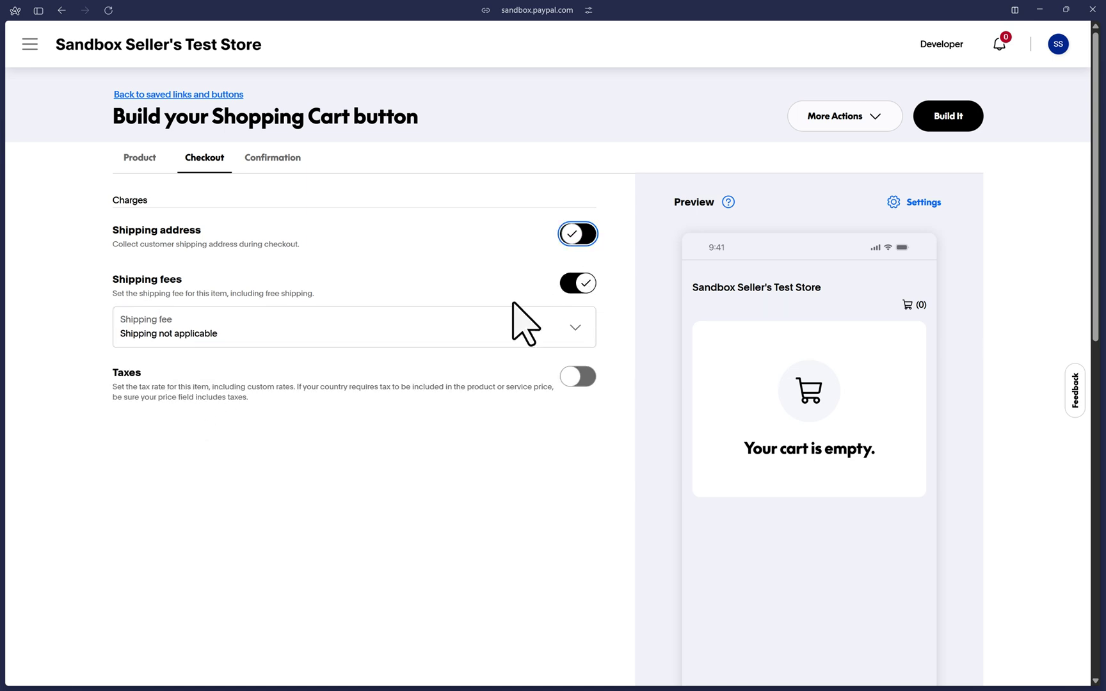
{"action": "left_click", "coordinate": [224, 334]}
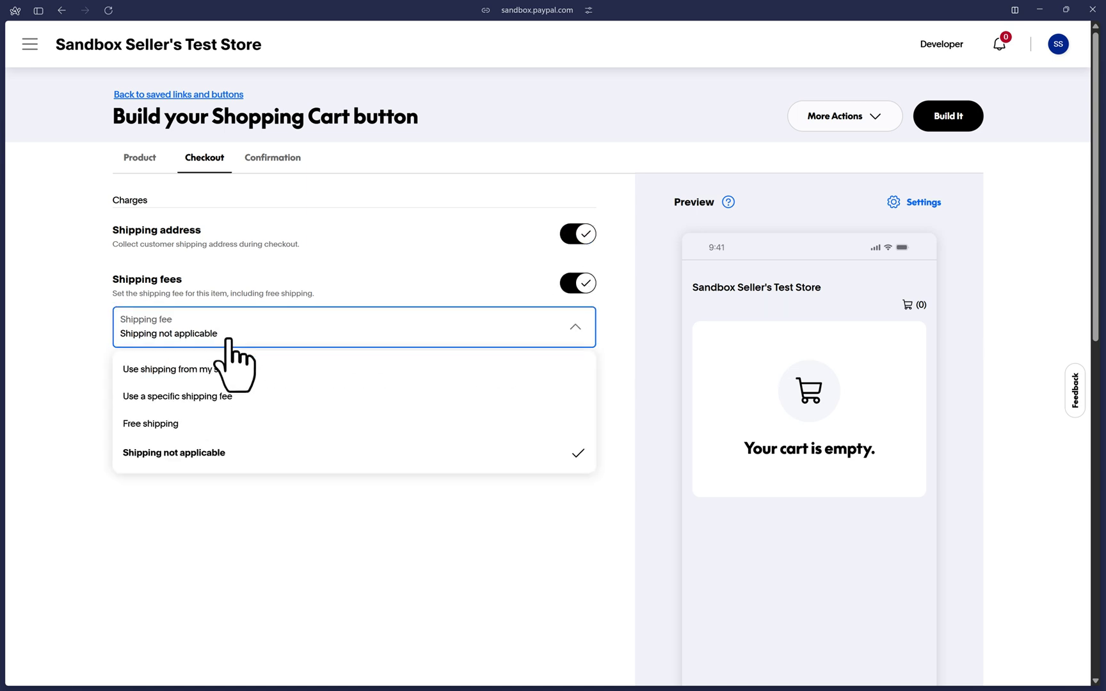
{"action": "left_click", "coordinate": [173, 397]}
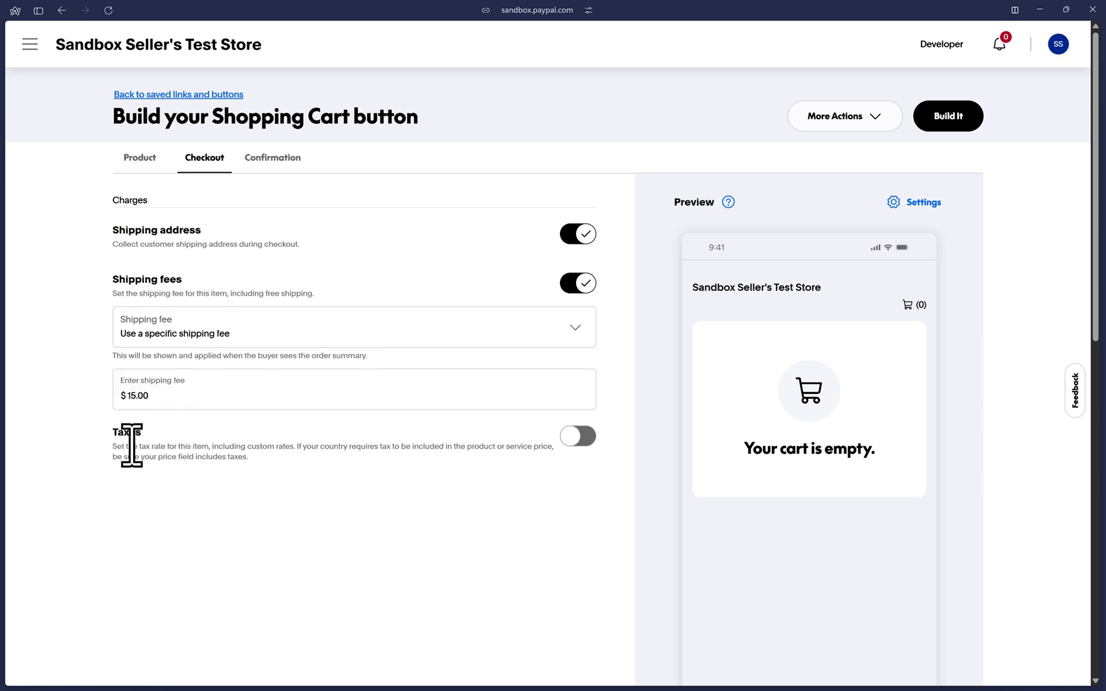
- Turn on Taxes for the item and try the account-settings tax rate option
{"action": "left_click", "coordinate": [579, 438]}
{"action": "scroll", "coordinate": [256, 441], "scroll_direction": "down", "scroll_amount": 2}
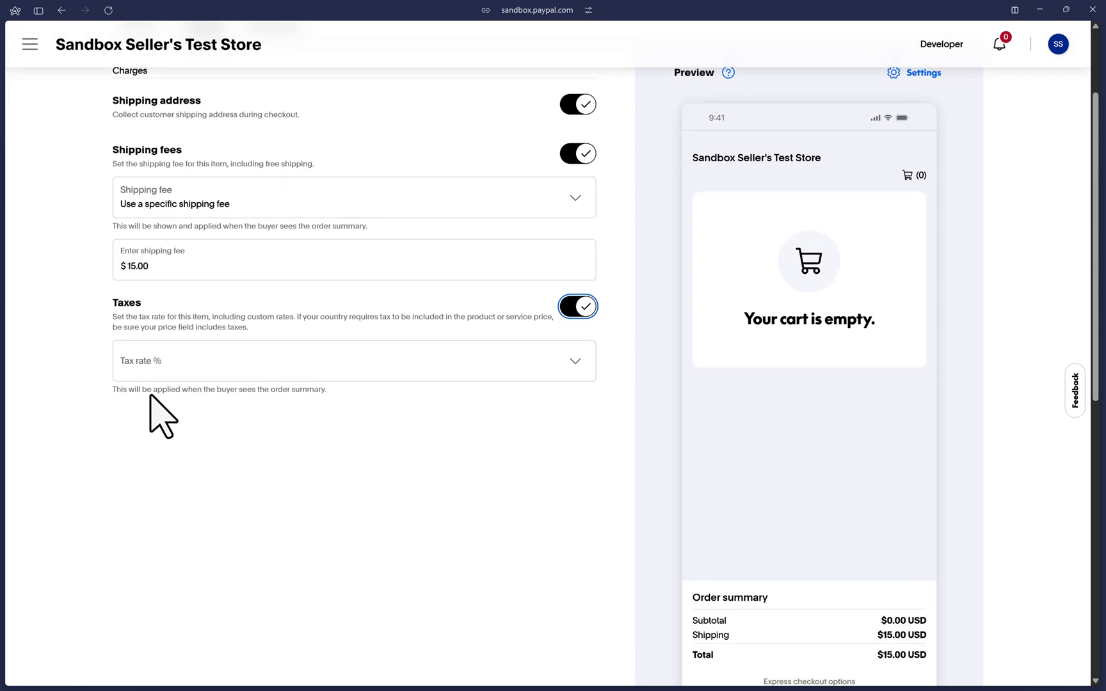
{"action": "left_click", "coordinate": [136, 364]}
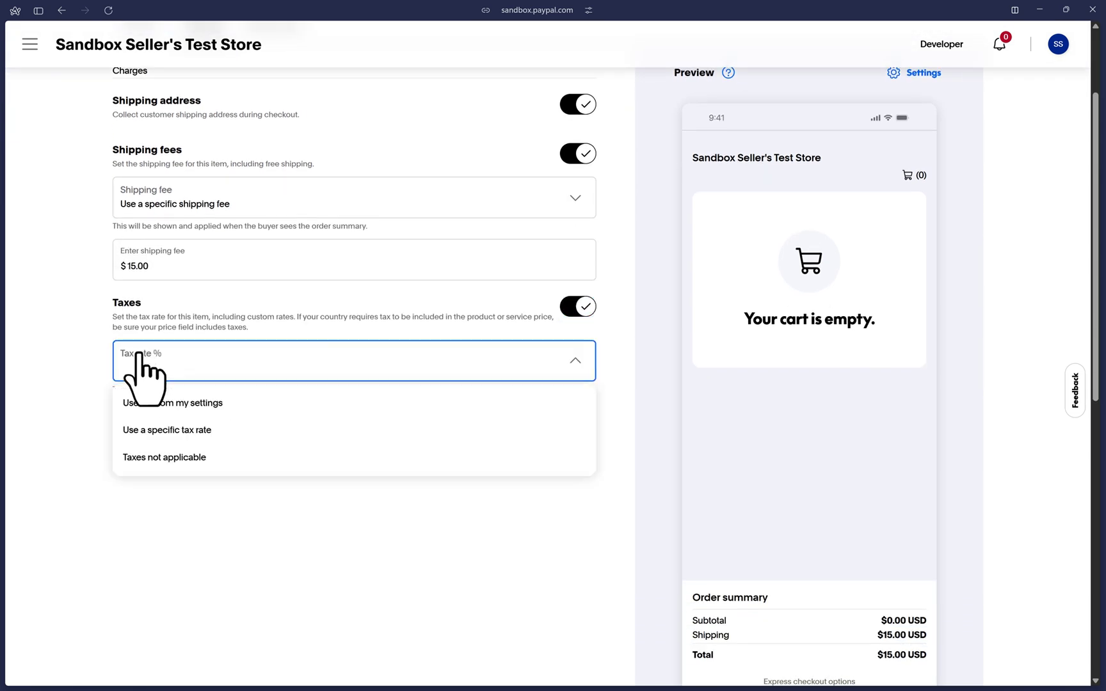
{"action": "left_click", "coordinate": [211, 403]}
{"action": "left_click", "coordinate": [213, 410]}
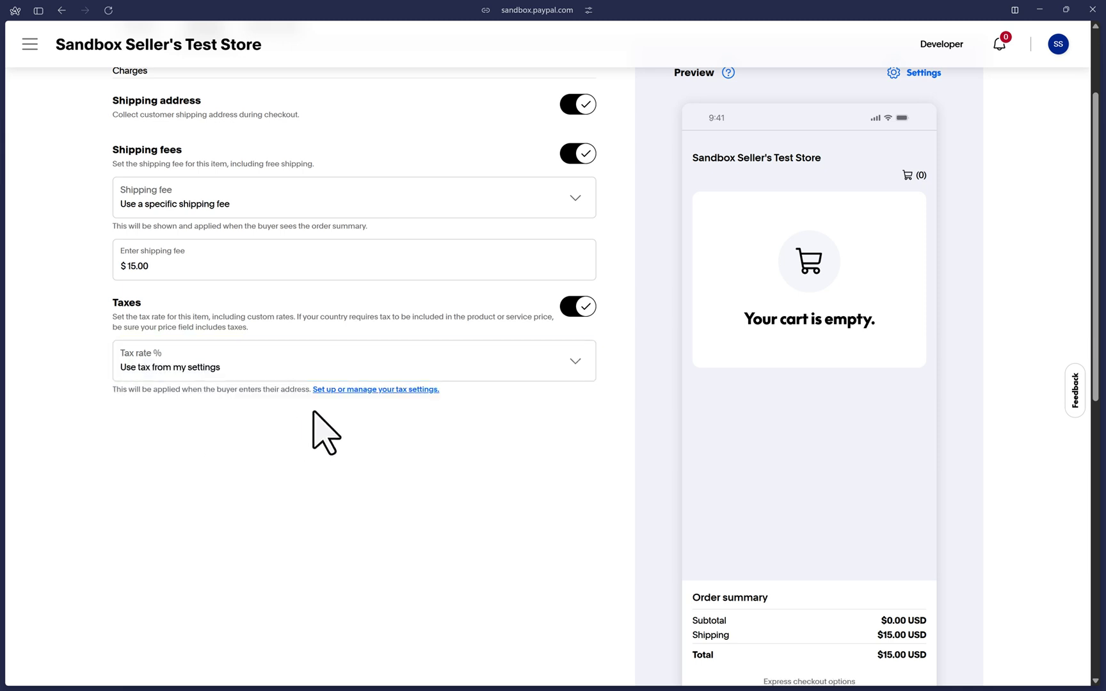
{"action": "left_click", "coordinate": [388, 391]}
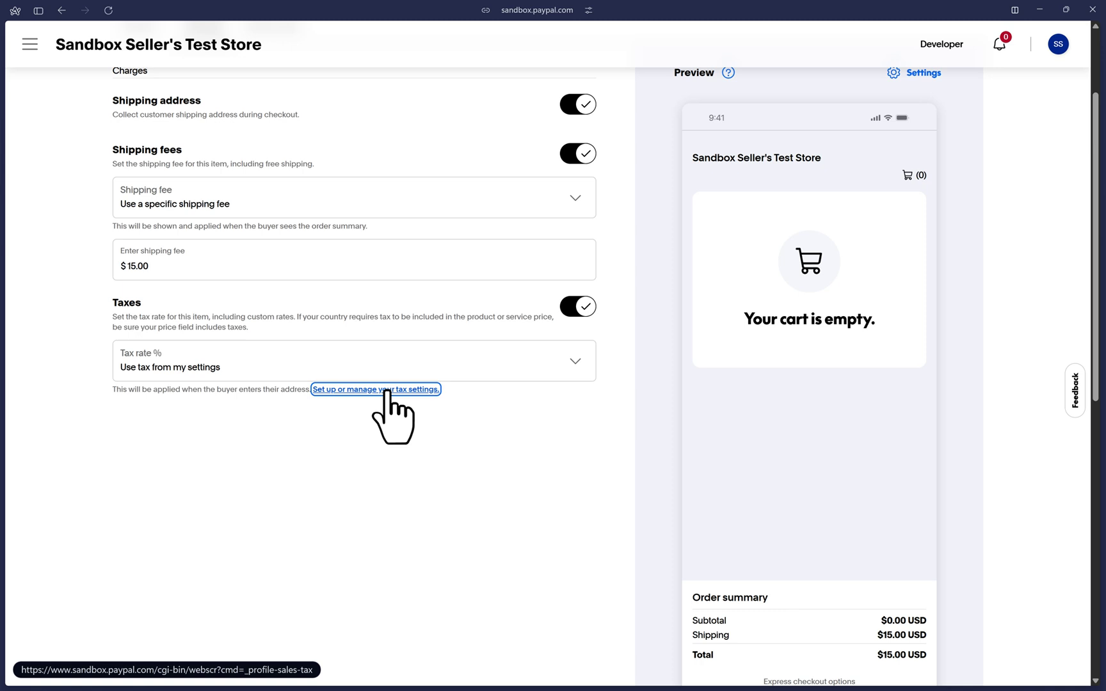
{"action": "left_click", "coordinate": [292, 399]}
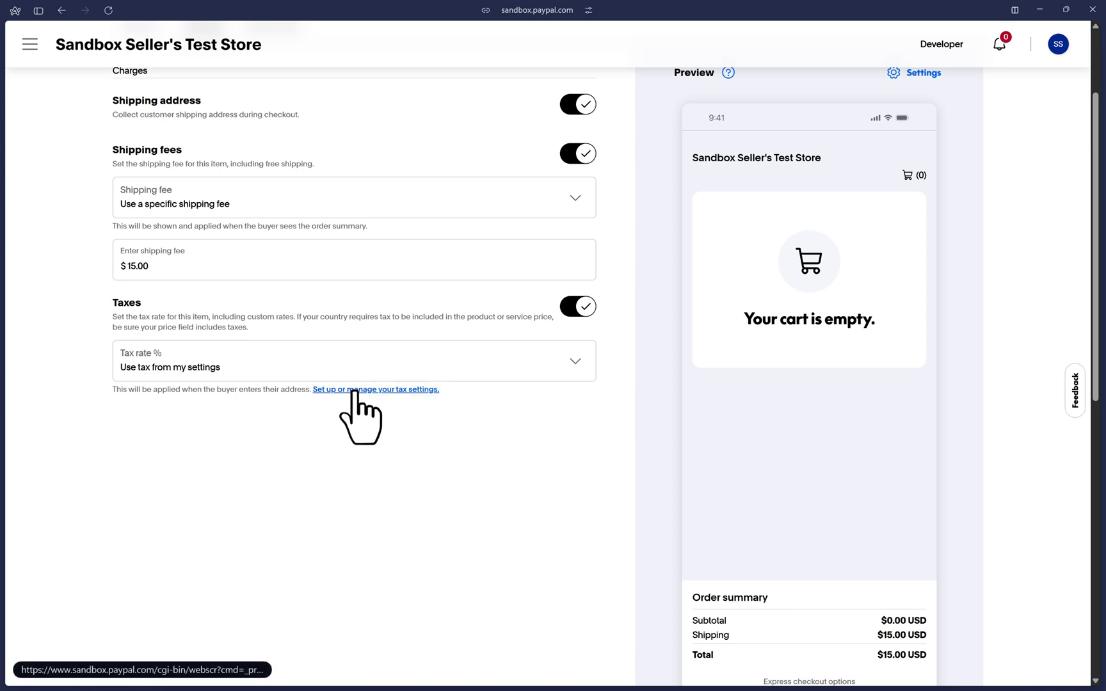
- Set the Tax rate % option to a specific 10% tax rate
{"action": "left_click", "coordinate": [206, 370]}
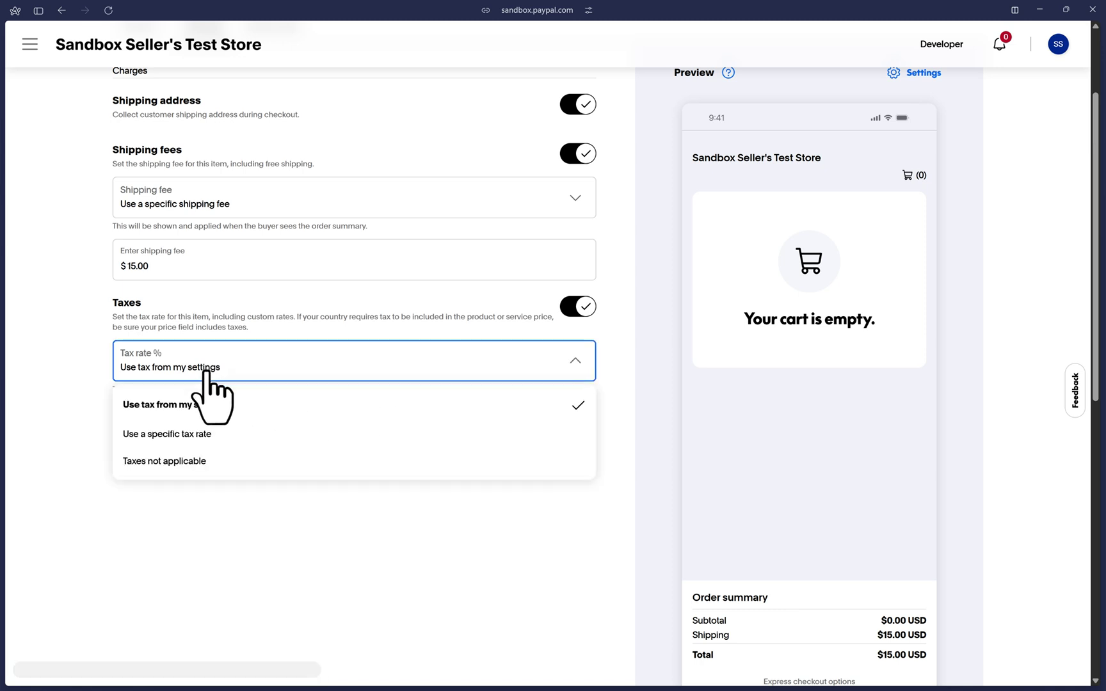
{"action": "left_click", "coordinate": [182, 434]}
{"action": "left_click", "coordinate": [166, 428]}
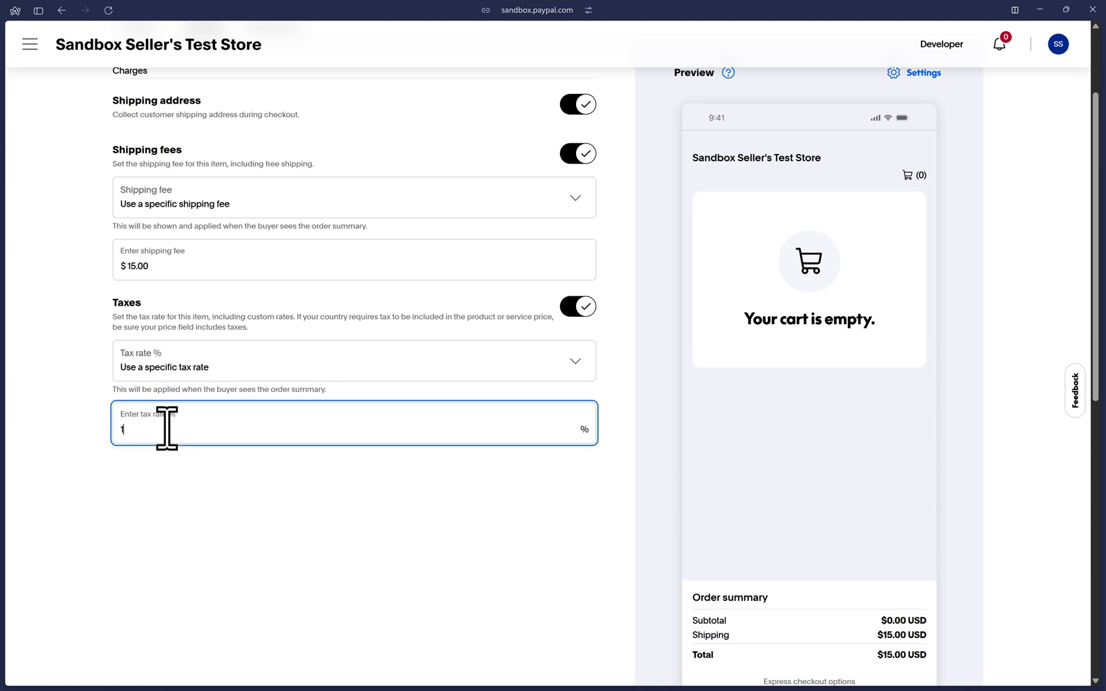
{"action": "left_click", "coordinate": [165, 479]}
{"action": "left_click", "coordinate": [175, 372]}
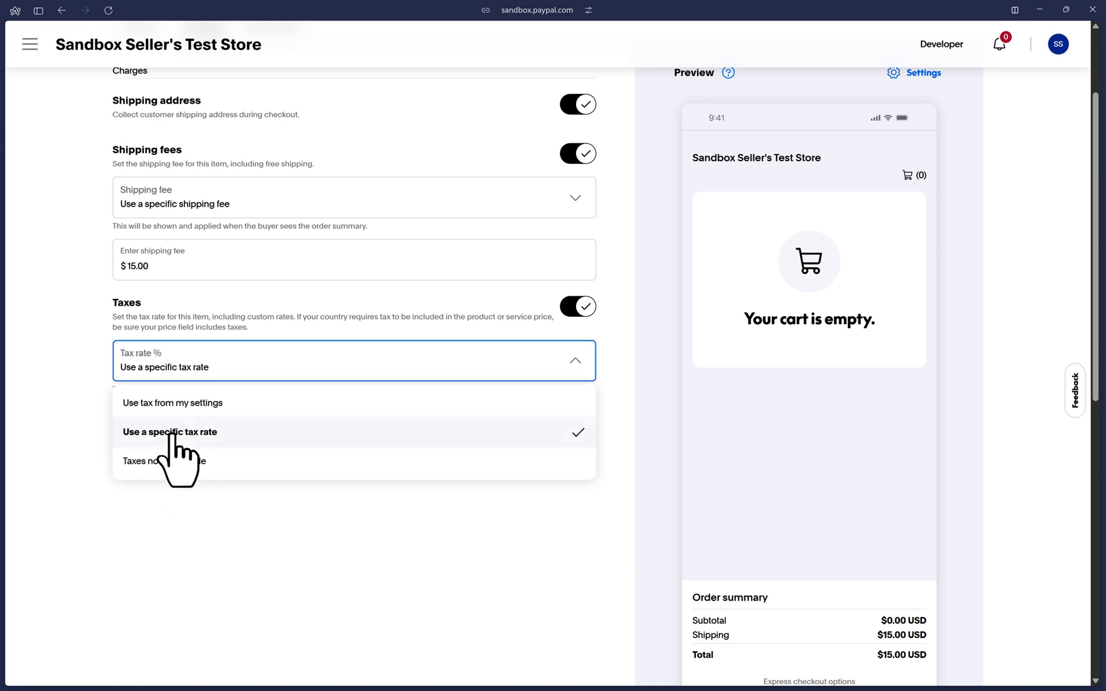
{"action": "left_click", "coordinate": [171, 460]}
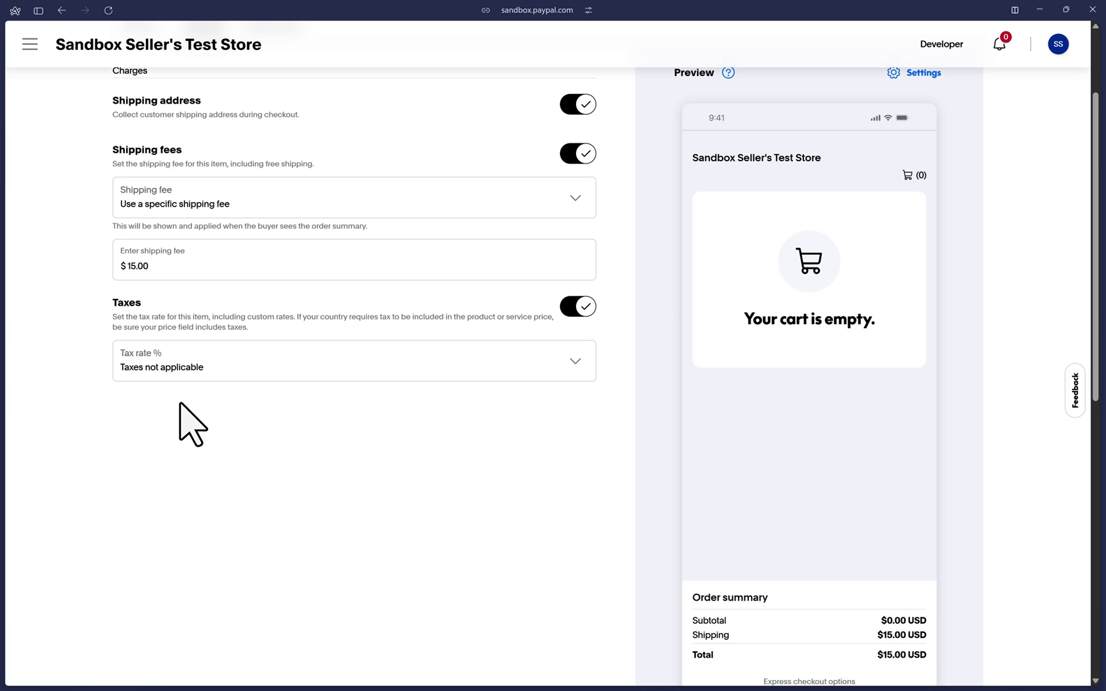
{"action": "left_click", "coordinate": [155, 367]}
{"action": "left_click", "coordinate": [154, 427]}
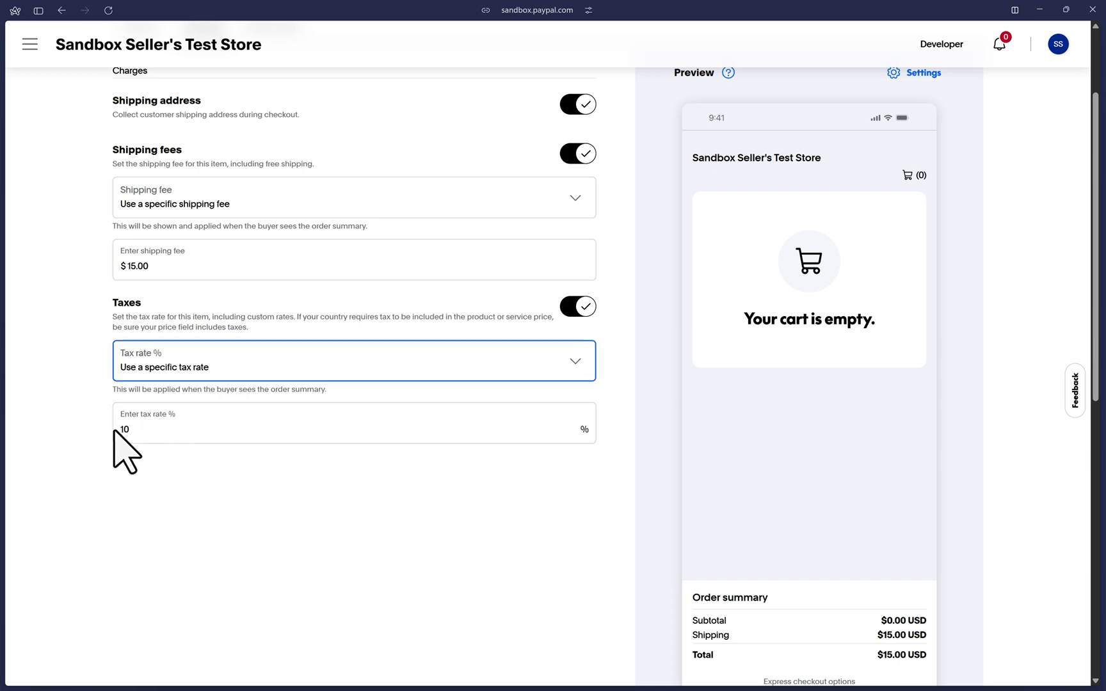
{"action": "left_click", "coordinate": [427, 473]}
{"action": "scroll", "coordinate": [432, 476], "scroll_direction": "up", "scroll_amount": 3}
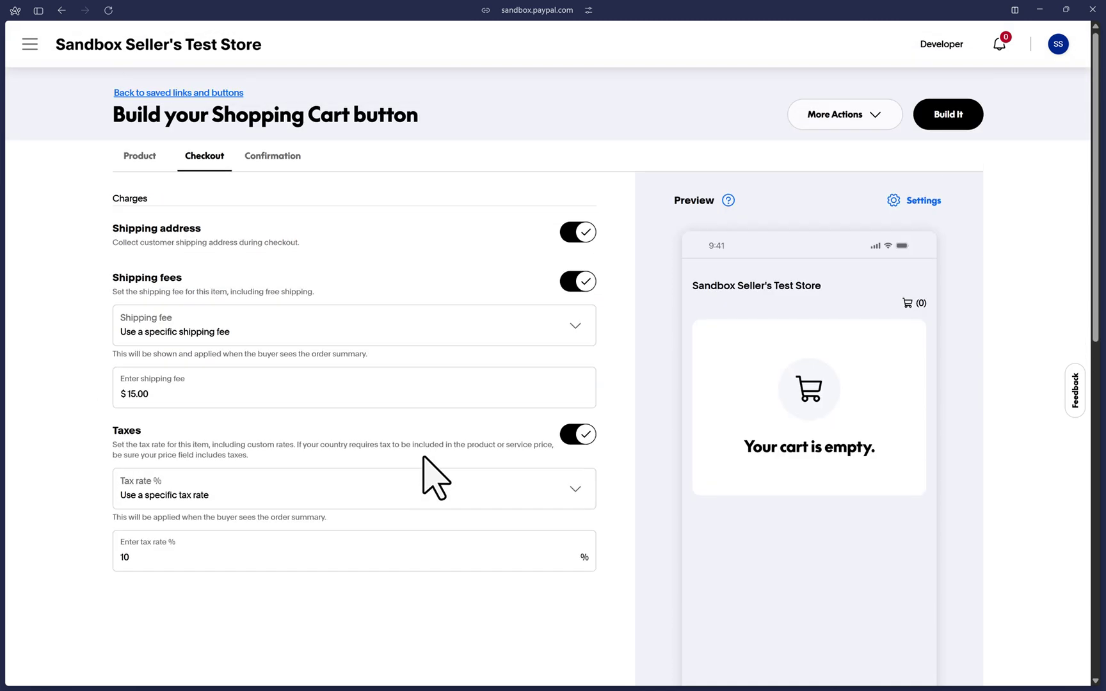
- Review the Confirmation step's auto-return URL note and the $59.00 thank-you page preview
{"action": "left_click", "coordinate": [272, 159]}
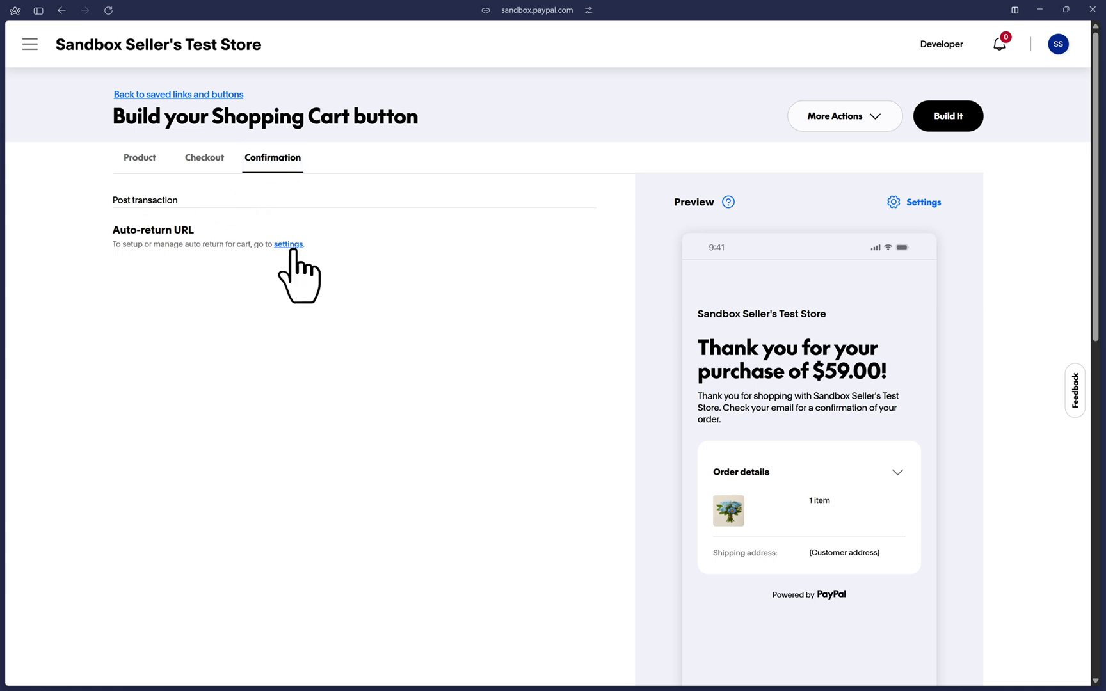
{"action": "left_click_drag", "start_coordinate": [115, 245], "coordinate": [249, 244]}
{"action": "left_click", "coordinate": [323, 242]}
{"action": "scroll", "coordinate": [781, 215], "scroll_direction": "down", "scroll_amount": 2}
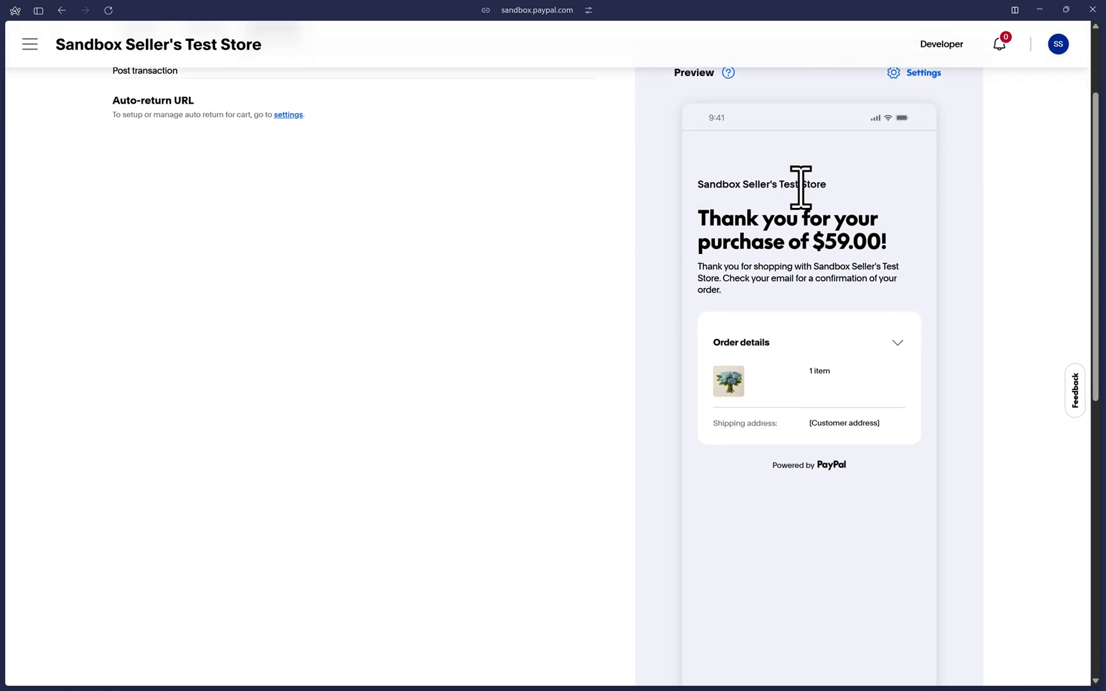
{"action": "scroll", "coordinate": [760, 370], "scroll_direction": "up", "scroll_amount": 2}
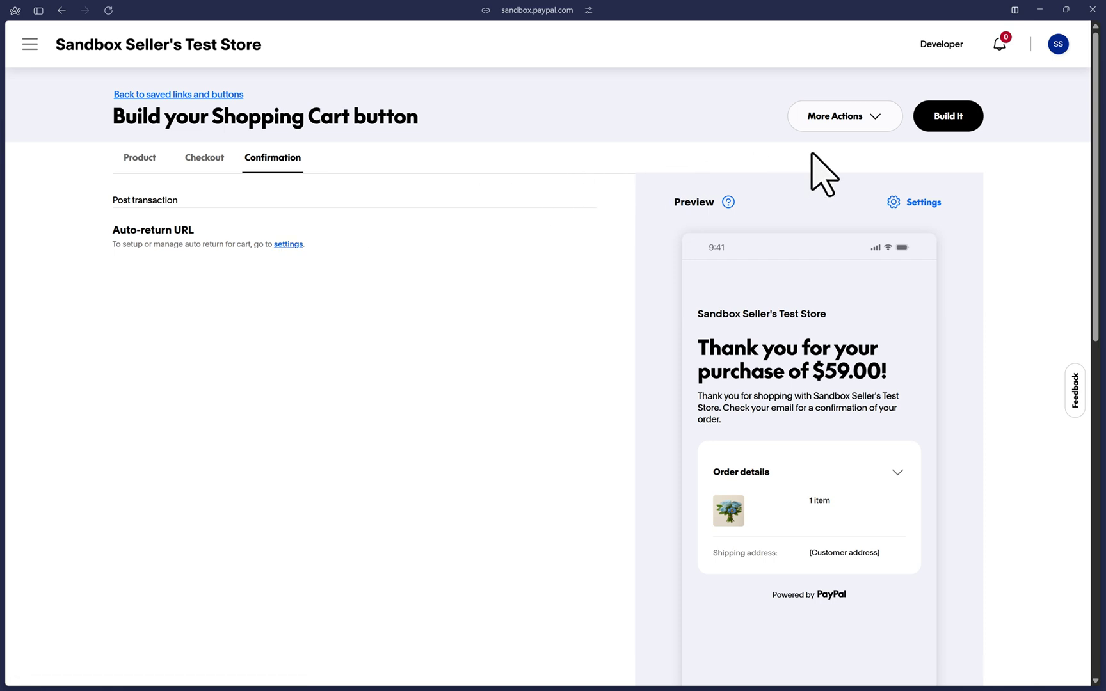
- Build the Flower Arrangement 321 cart buttons and display the Add to Cart embed code
{"action": "left_click", "coordinate": [949, 117]}
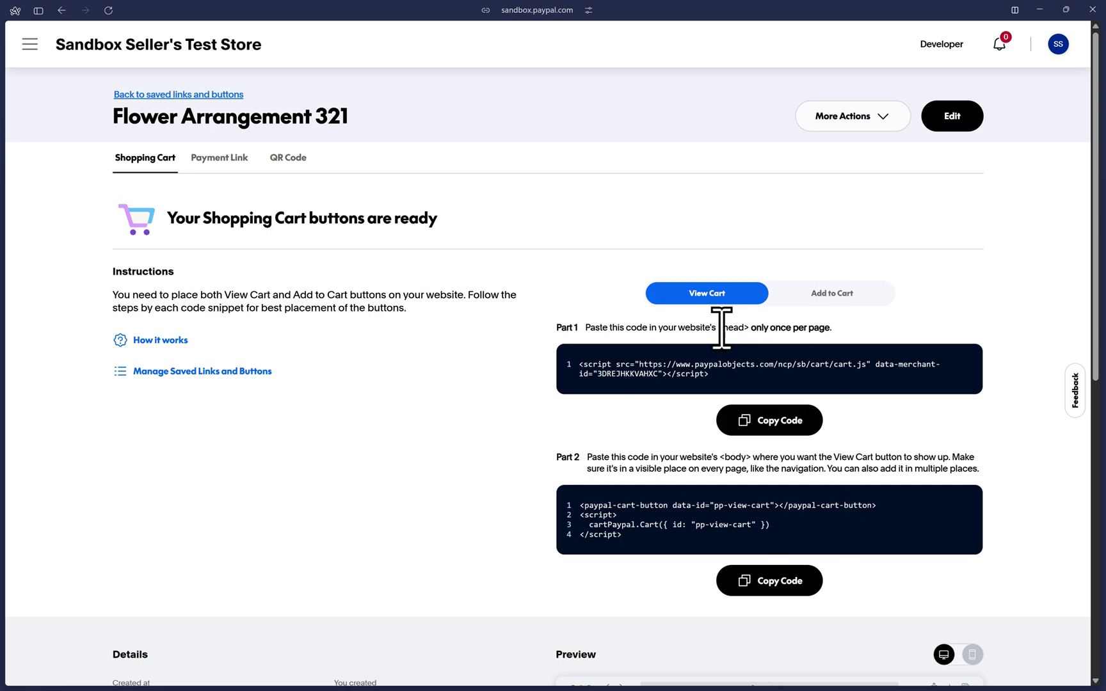
{"action": "left_click", "coordinate": [839, 294]}
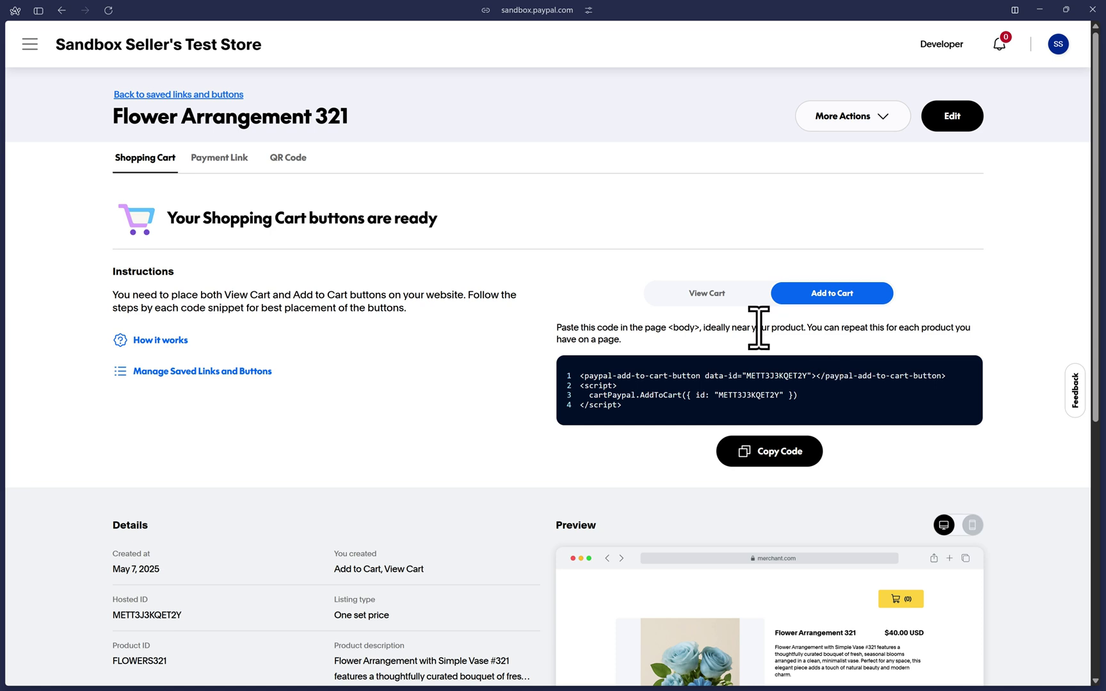
- Show the View Cart code and copy the Part 1 head script
{"action": "left_click", "coordinate": [706, 294]}
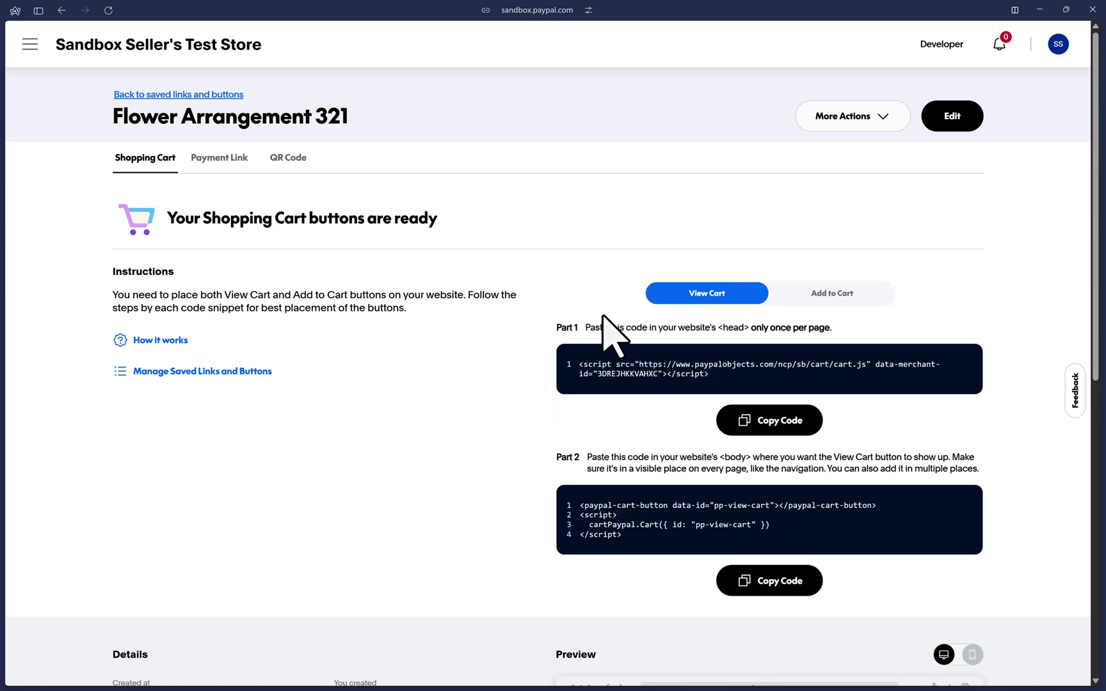
{"action": "left_click_drag", "start_coordinate": [556, 328], "coordinate": [823, 326]}
{"action": "left_click", "coordinate": [831, 329]}
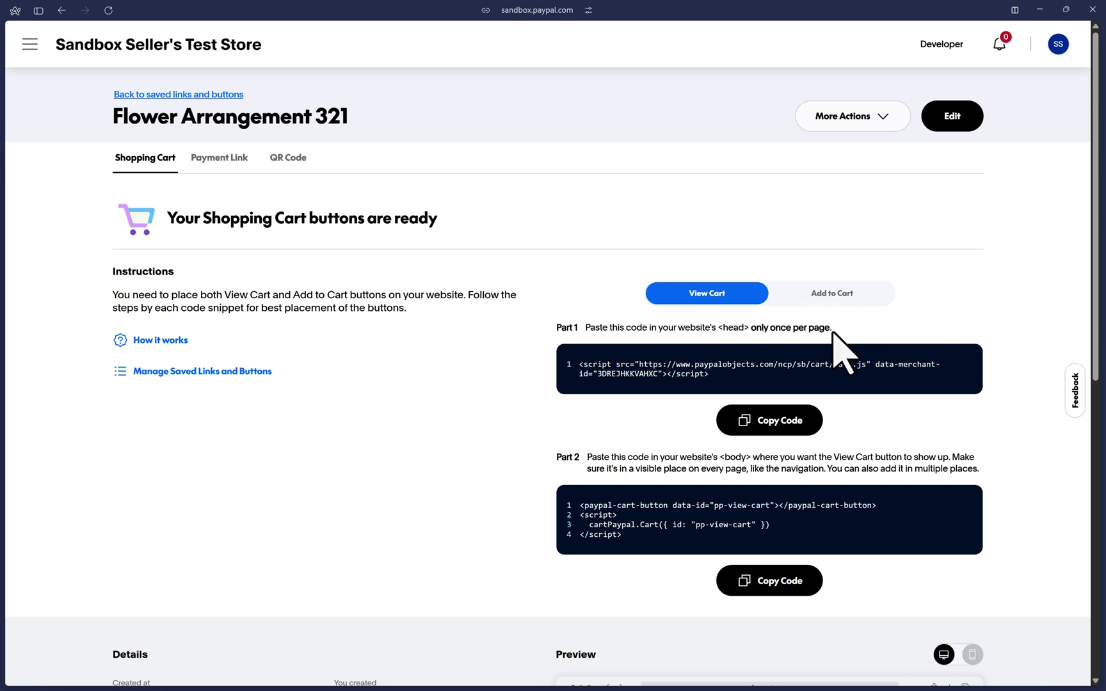
{"action": "left_click", "coordinate": [776, 420]}
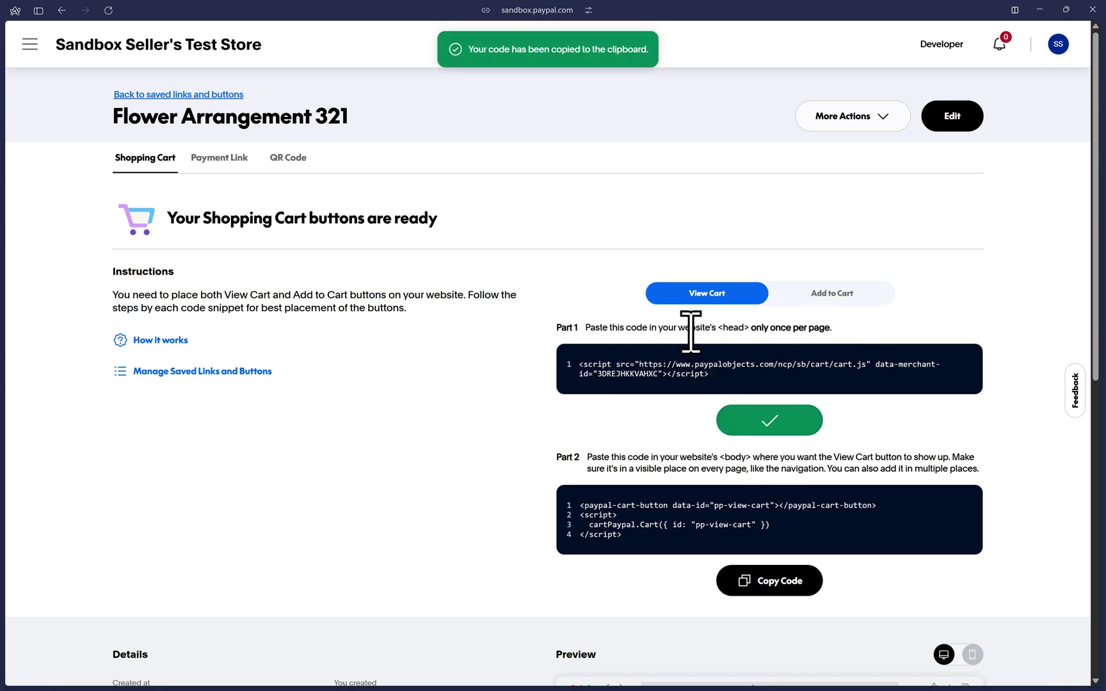
{"action": "left_click_drag", "start_coordinate": [681, 328], "coordinate": [848, 327]}
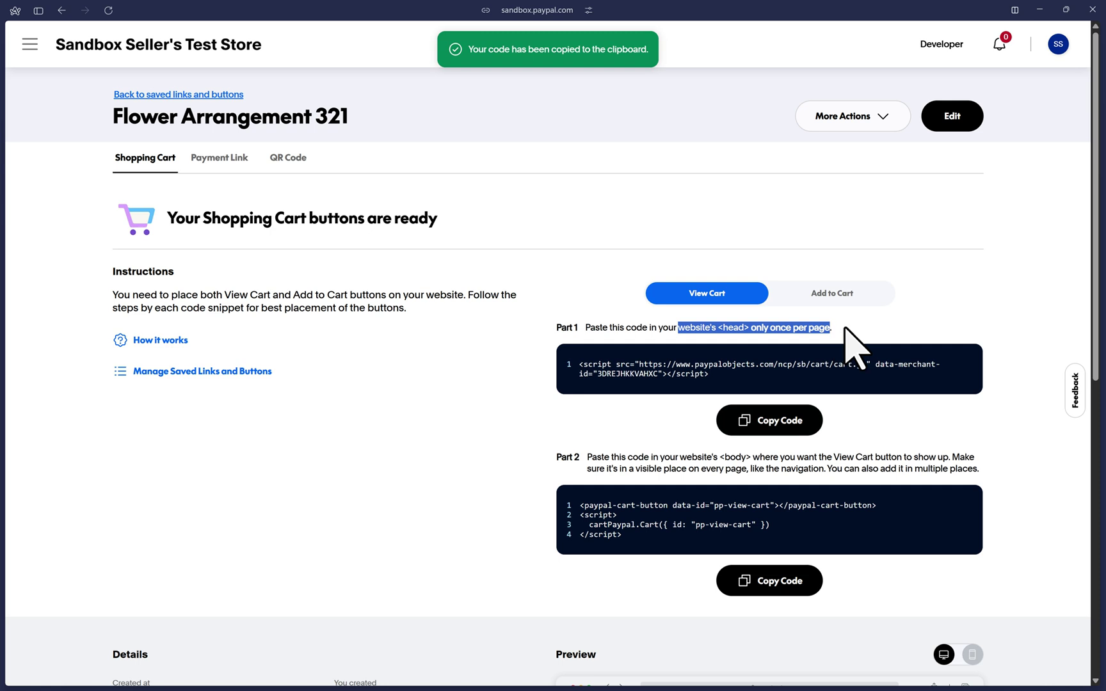
{"action": "left_click", "coordinate": [860, 327]}
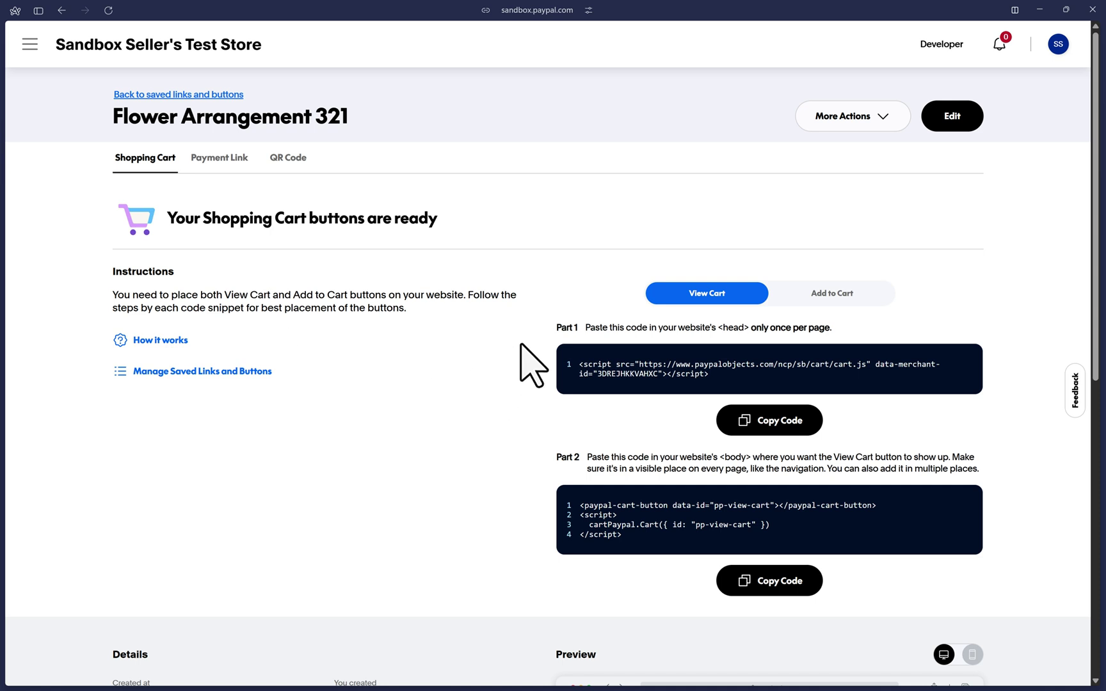
{"action": "left_click_drag", "start_coordinate": [550, 326], "coordinate": [608, 328]}
{"action": "left_click", "coordinate": [539, 329]}
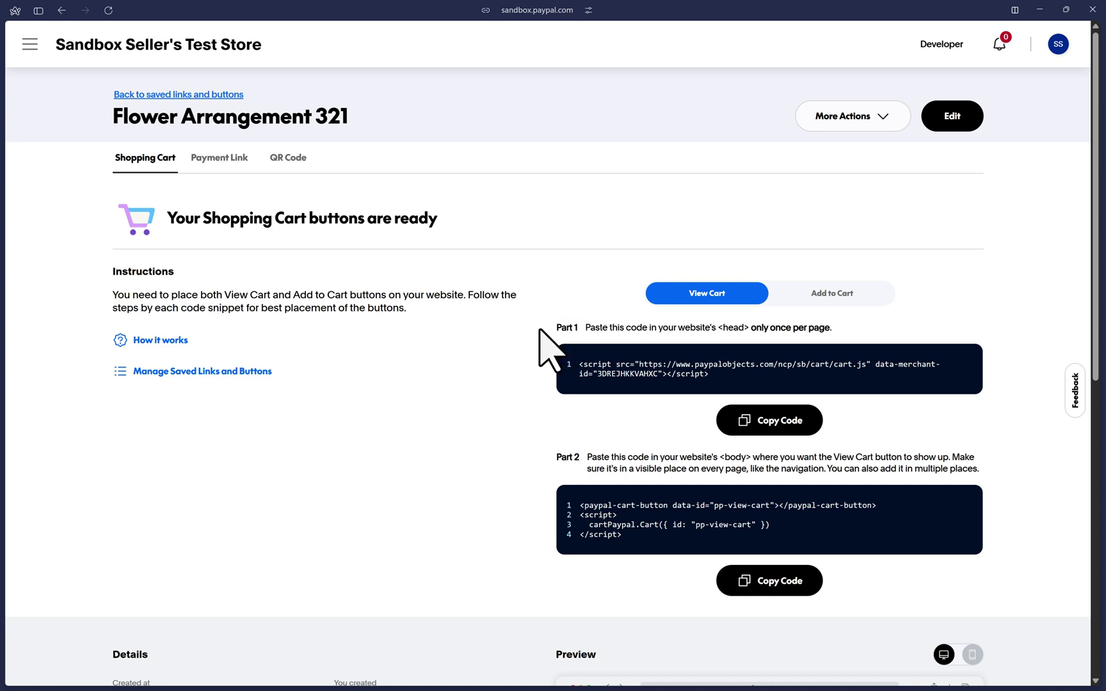
{"action": "left_click_drag", "start_coordinate": [763, 328], "coordinate": [880, 327]}
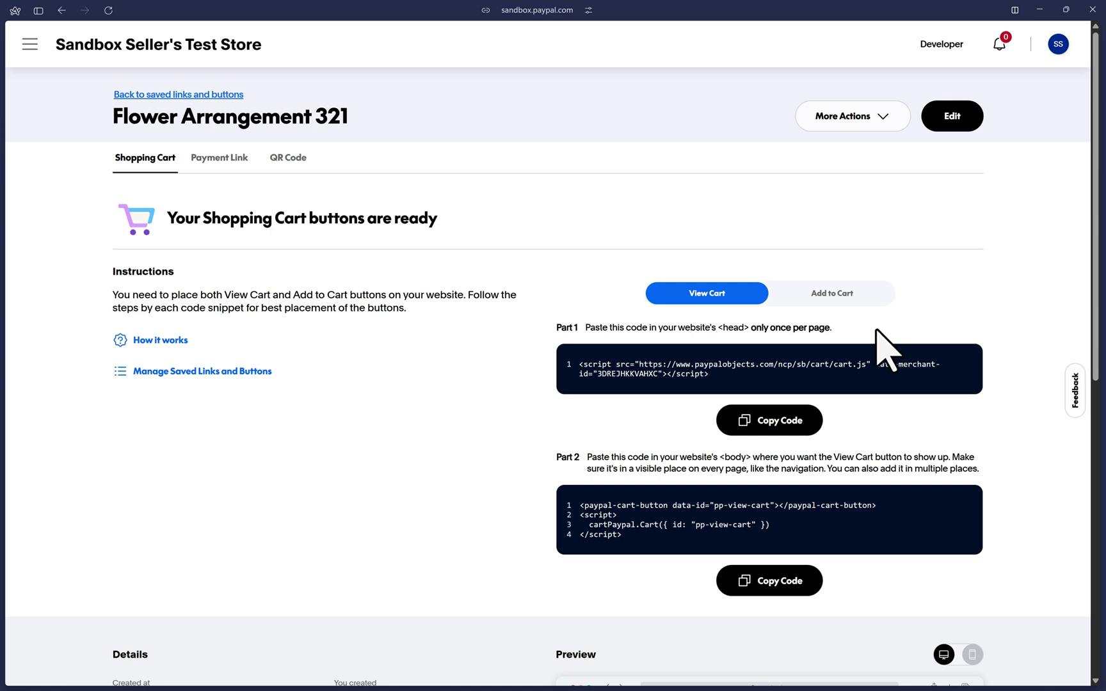
- Copy the Part 2 body cart-button code snippet
{"action": "scroll", "coordinate": [876, 329], "scroll_direction": "down", "scroll_amount": 1}
{"action": "left_click", "coordinate": [776, 526]}
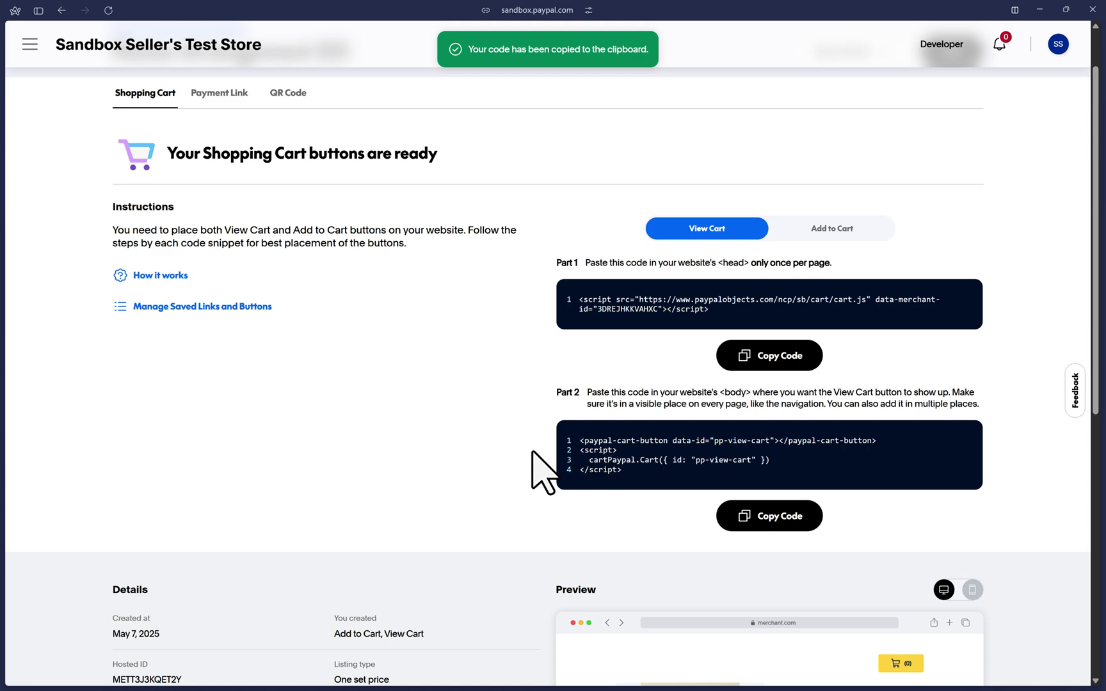
{"action": "scroll", "coordinate": [538, 464], "scroll_direction": "down", "scroll_amount": 3}
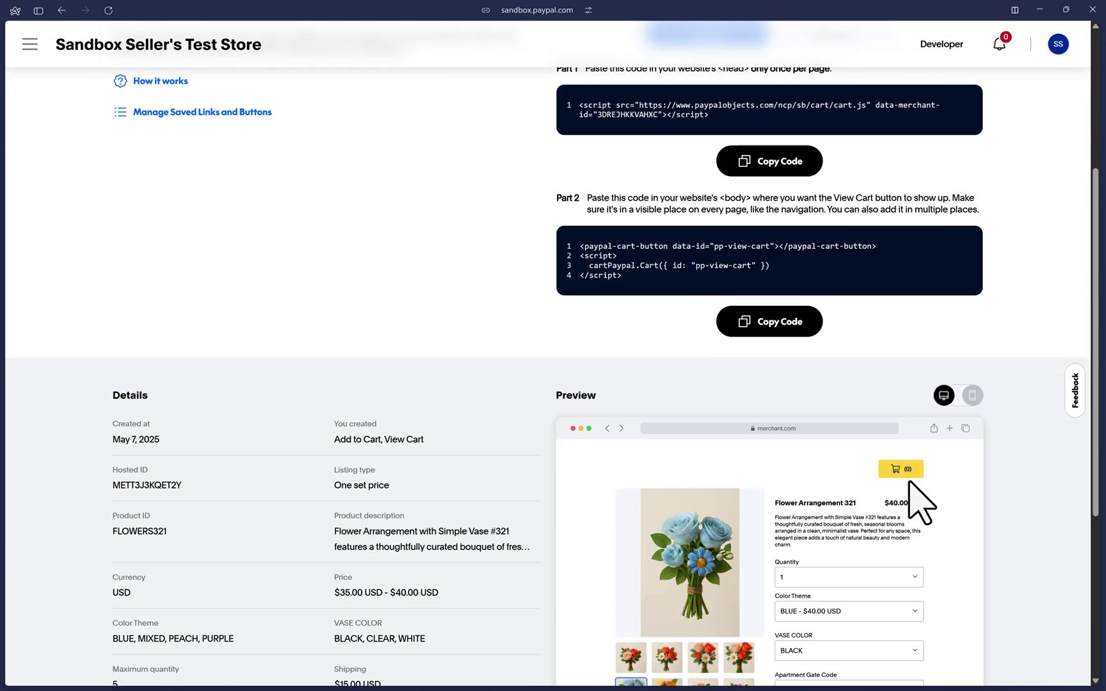
{"action": "scroll", "coordinate": [874, 493], "scroll_direction": "up", "scroll_amount": 4}
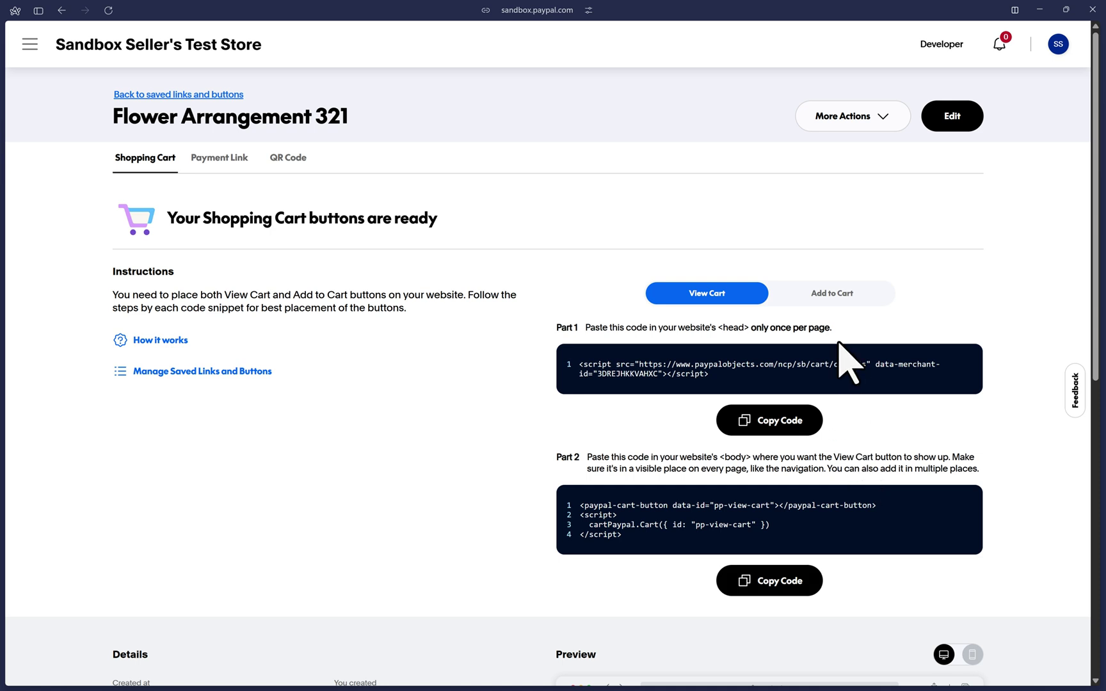
- Switch to Add to Cart and copy its embed code snippet, noting the <body> placement hint
{"action": "left_click", "coordinate": [835, 294]}
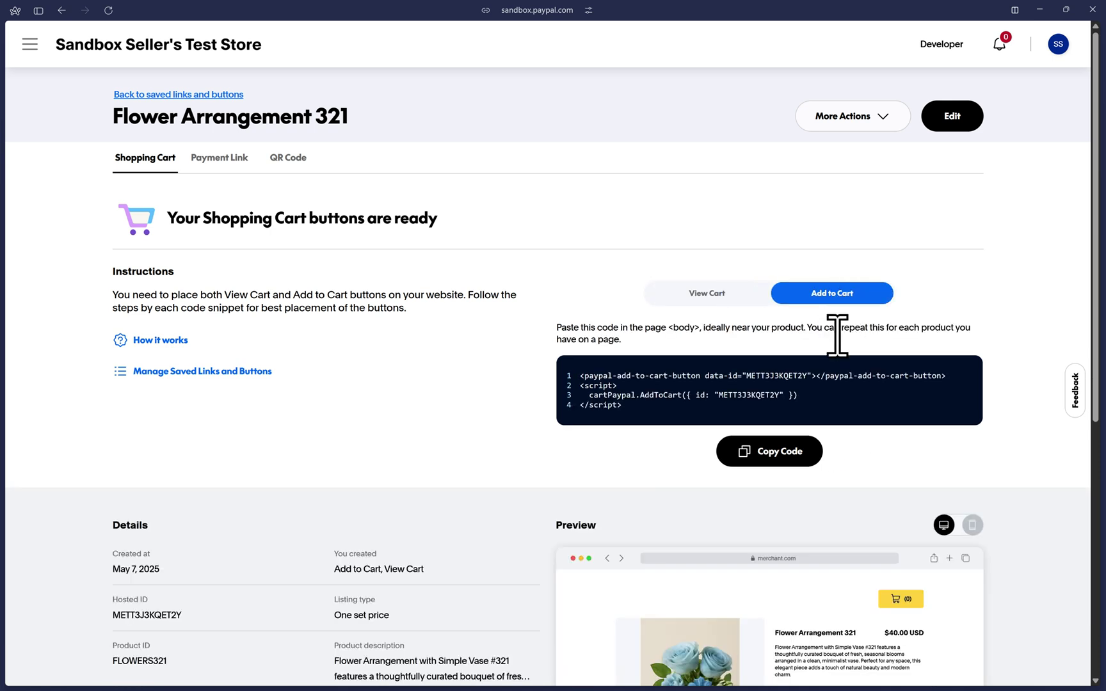
{"action": "left_click_drag", "start_coordinate": [837, 334], "coordinate": [622, 339]}
{"action": "left_click", "coordinate": [826, 333]}
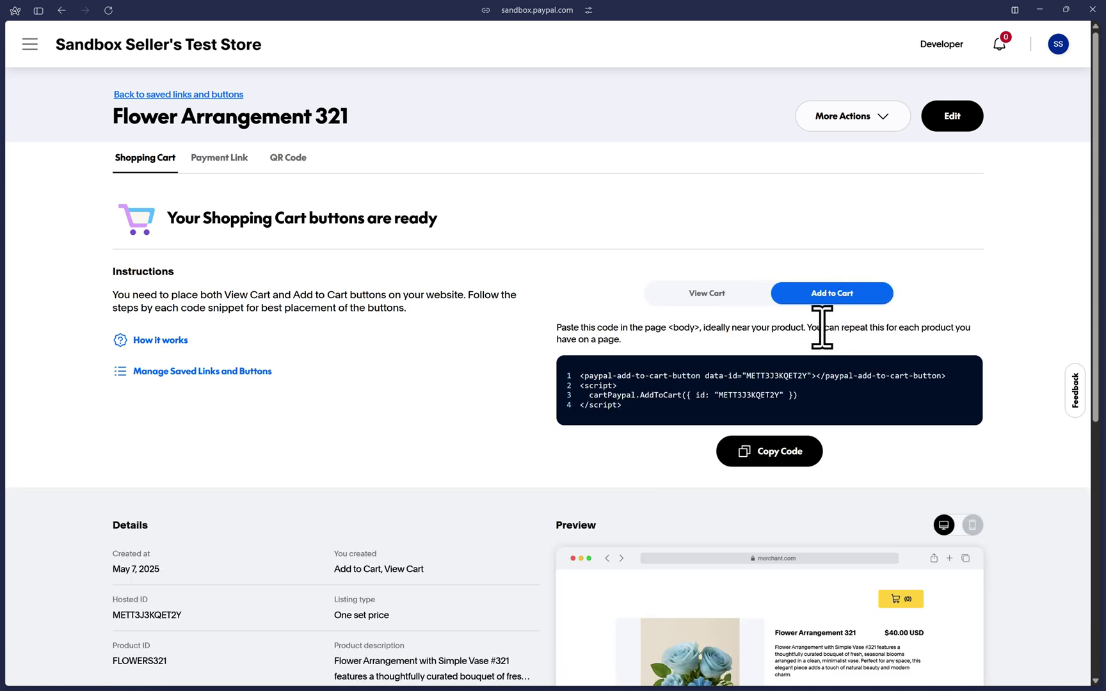
{"action": "left_click", "coordinate": [782, 451]}
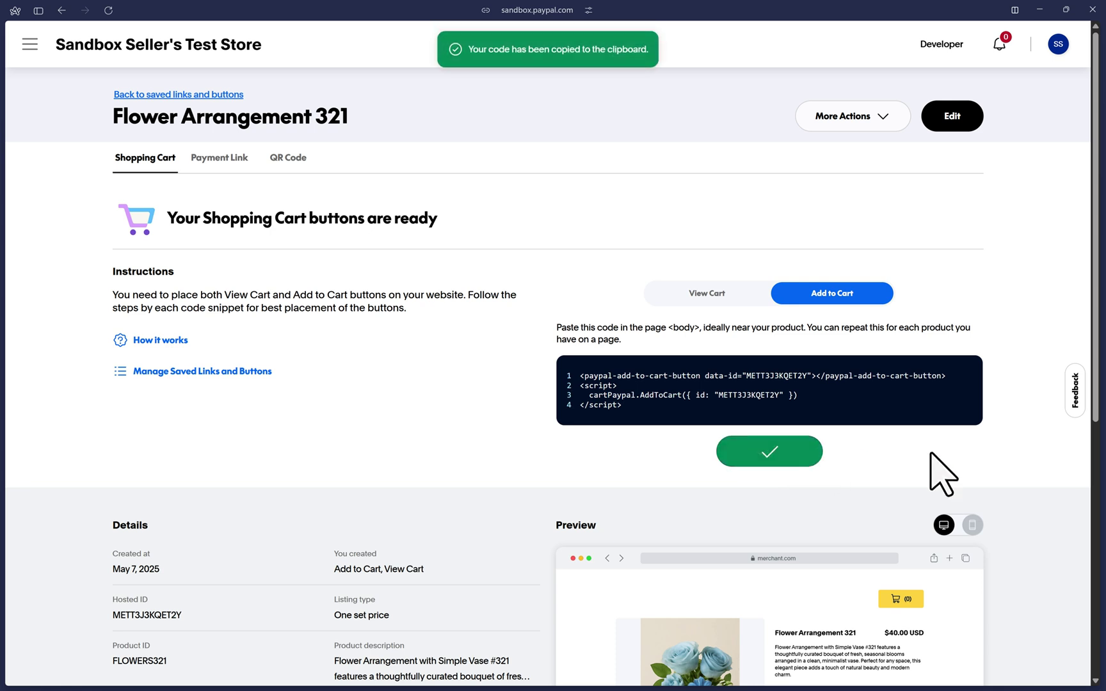
{"action": "scroll", "coordinate": [943, 474], "scroll_direction": "down", "scroll_amount": 5}
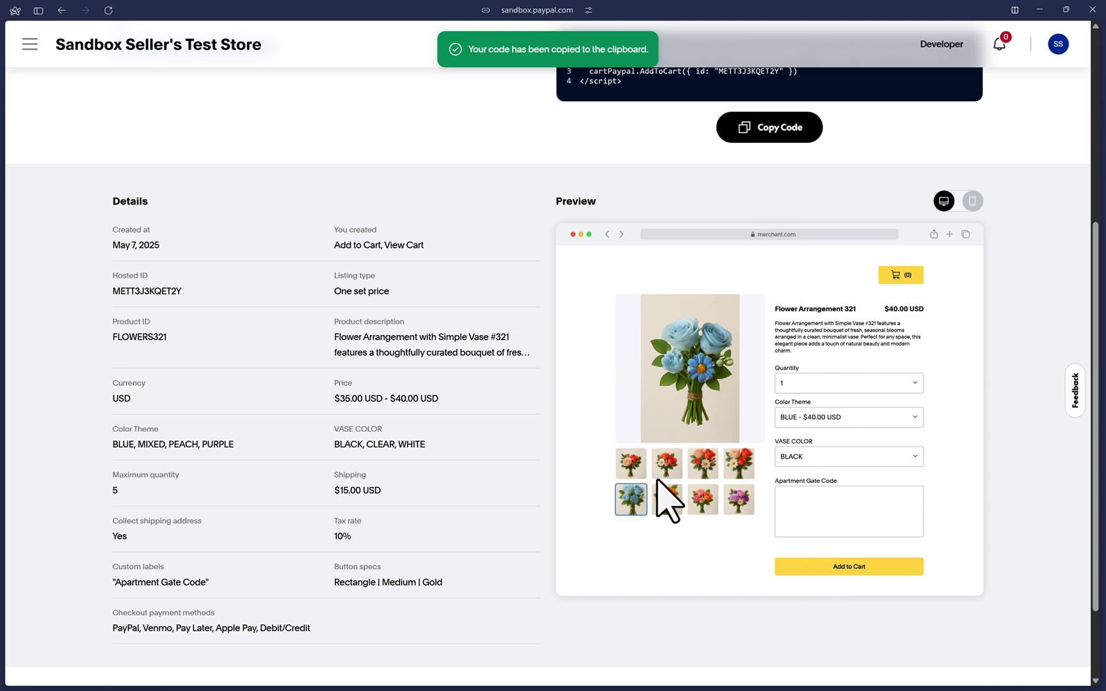
{"action": "scroll", "coordinate": [881, 599], "scroll_direction": "up", "scroll_amount": 5}
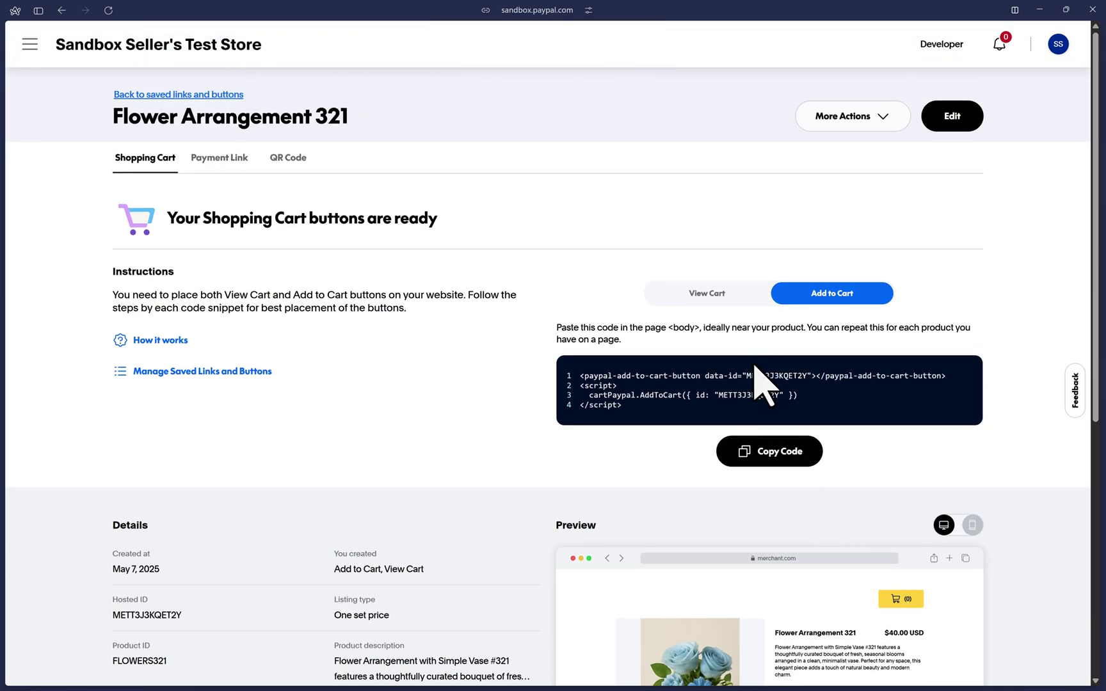
{"action": "left_click_drag", "start_coordinate": [667, 327], "coordinate": [705, 328]}
{"action": "left_click", "coordinate": [736, 334]}
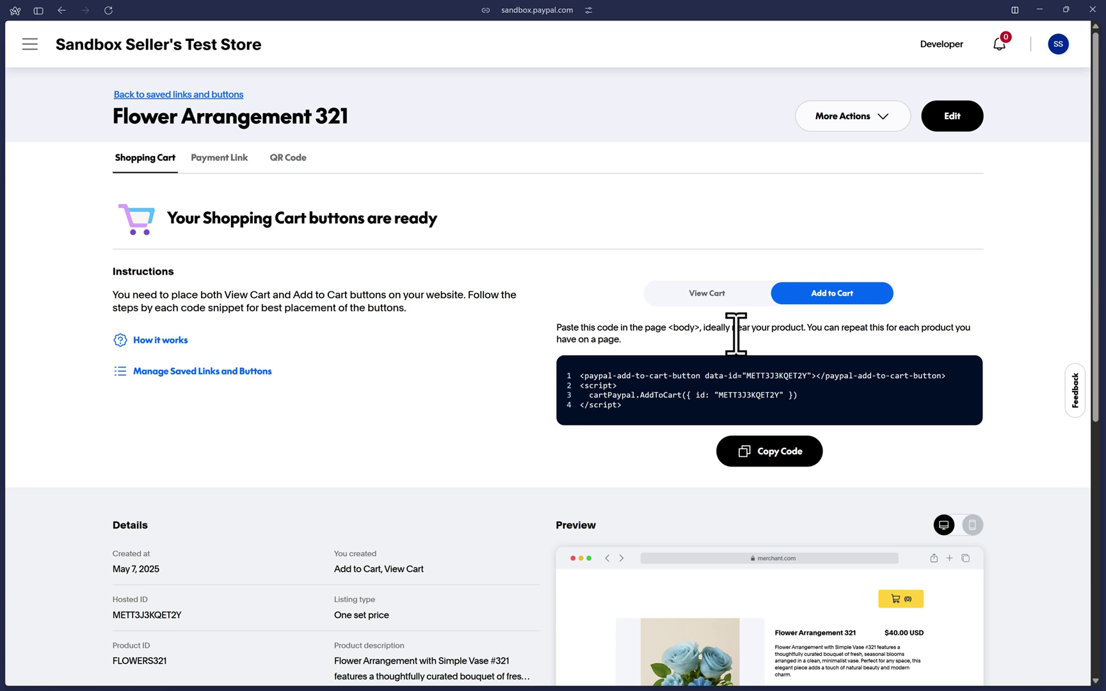
- Switch back to View Cart and review the Part 1 head script and its instructions
{"action": "left_click", "coordinate": [722, 295]}
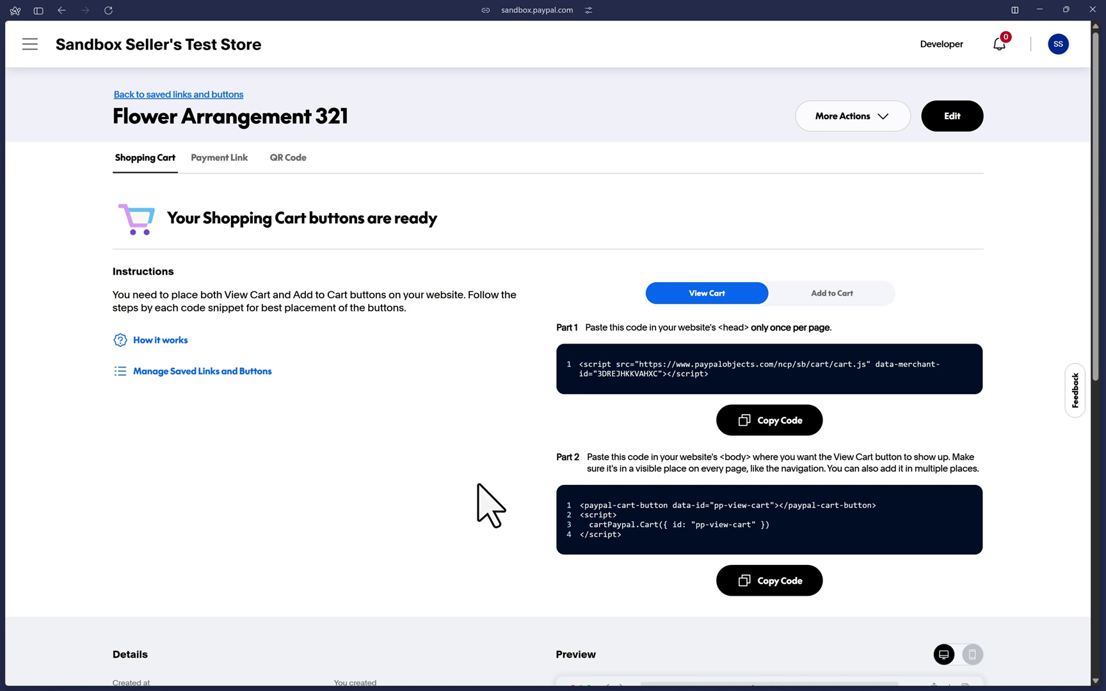
{"action": "left_click_drag", "start_coordinate": [538, 341], "coordinate": [914, 440]}
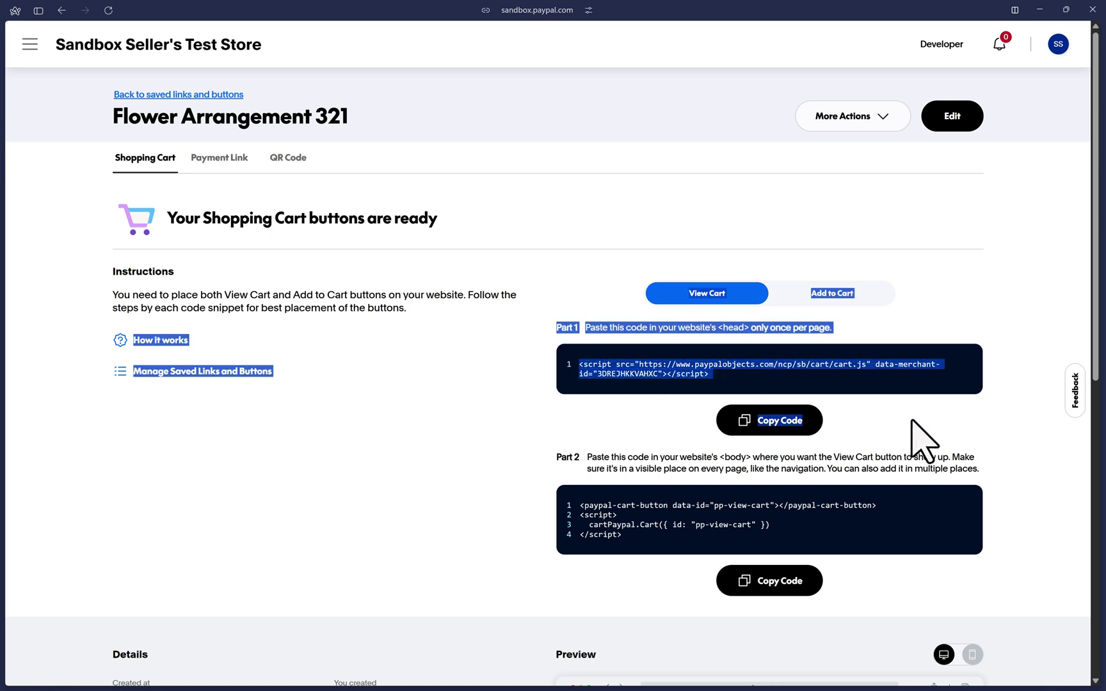
{"action": "left_click", "coordinate": [915, 440]}
{"action": "left_click_drag", "start_coordinate": [558, 327], "coordinate": [867, 341]}
{"action": "left_click", "coordinate": [867, 341]}
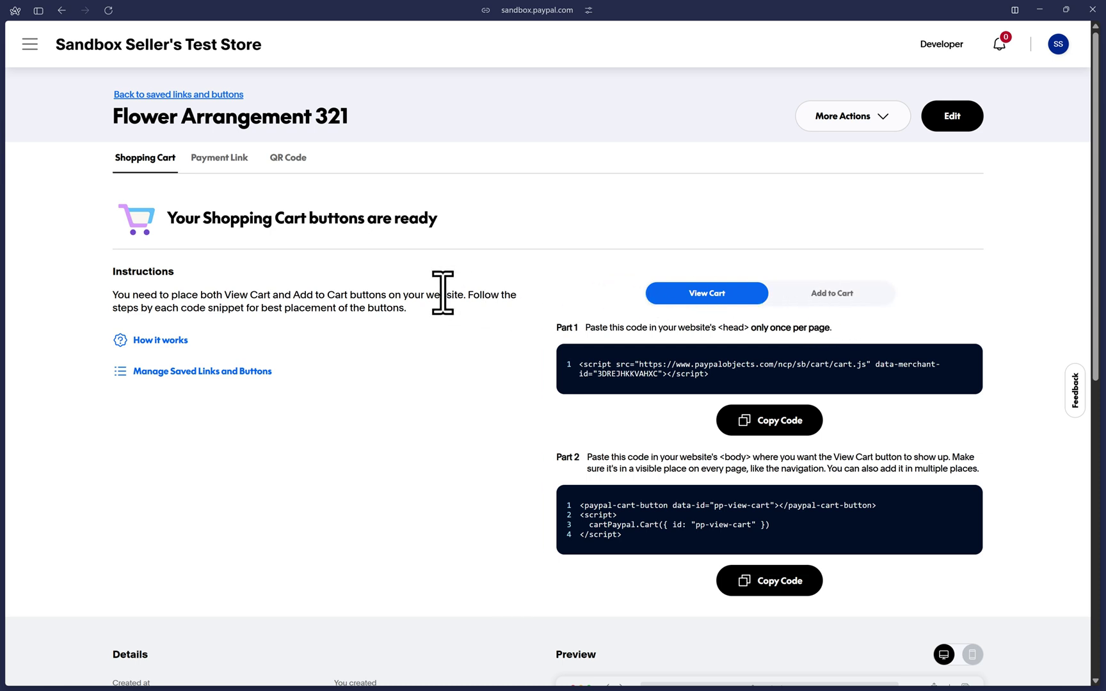
- Copy the payment link and download the QR code as flower arrange-qrcode (1).png
{"action": "left_click", "coordinate": [219, 160]}
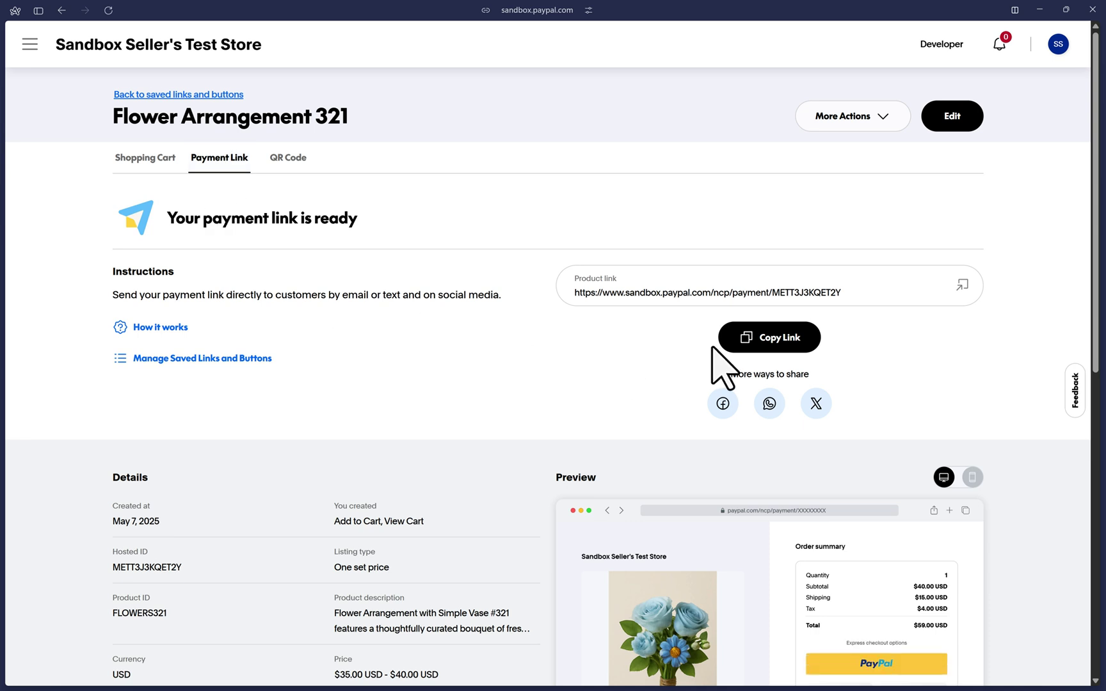
{"action": "left_click", "coordinate": [783, 346]}
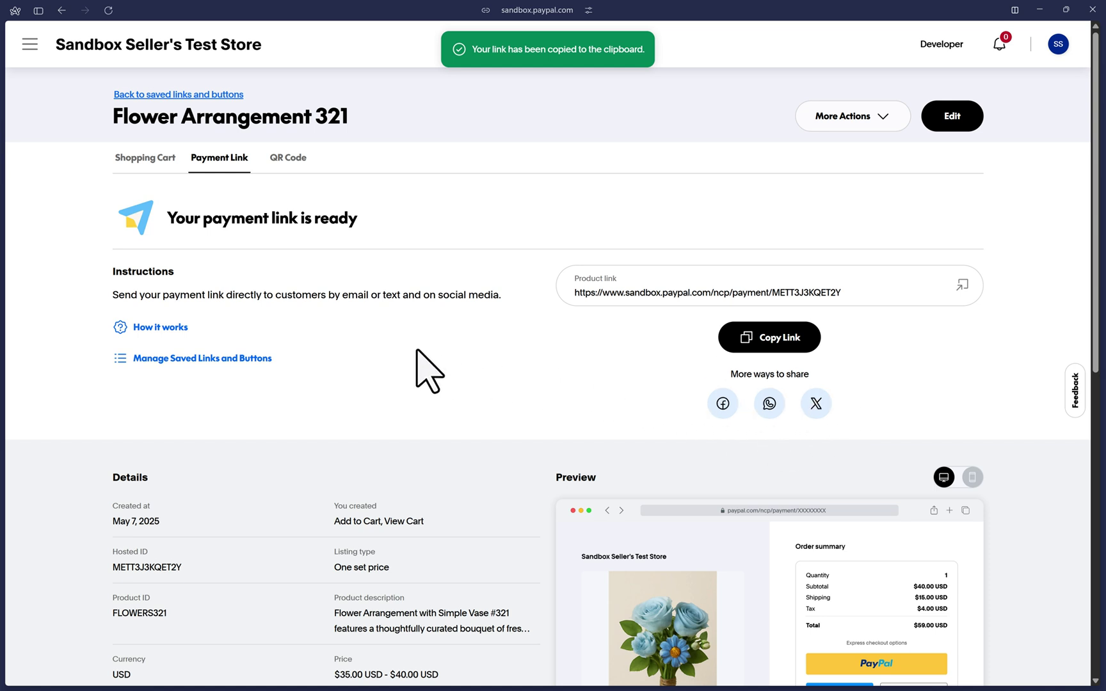
{"action": "left_click", "coordinate": [289, 158]}
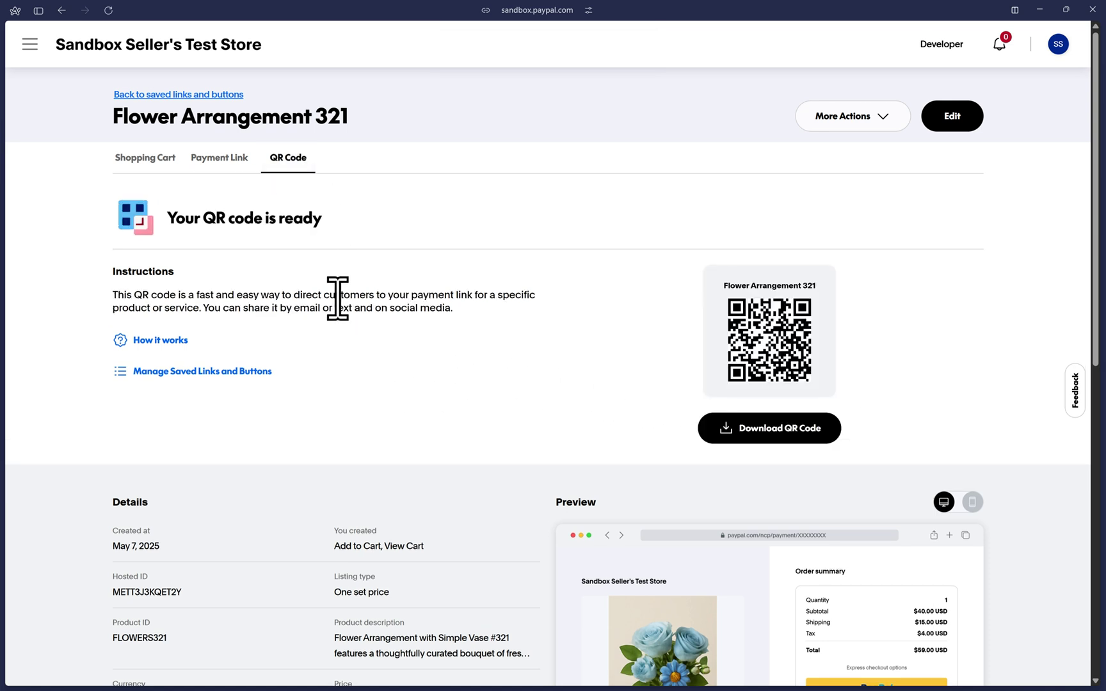
{"action": "left_click", "coordinate": [776, 433]}
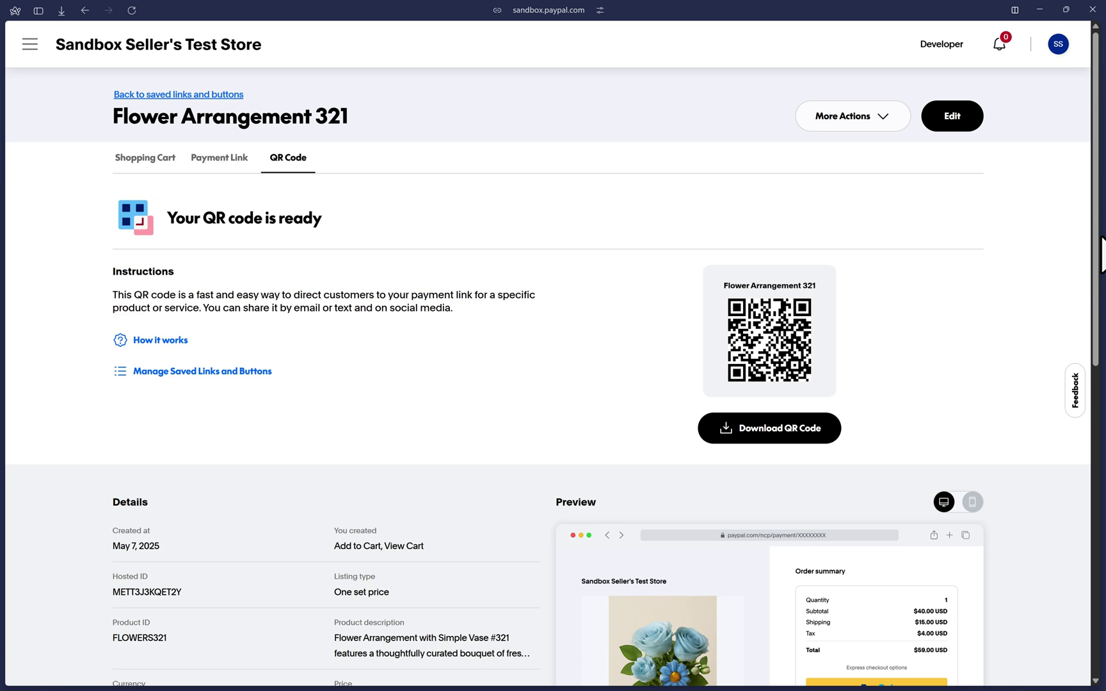
- Go back to saved links and buttons and open the second Flower Arrangement 321 row
{"action": "left_click", "coordinate": [185, 94]}
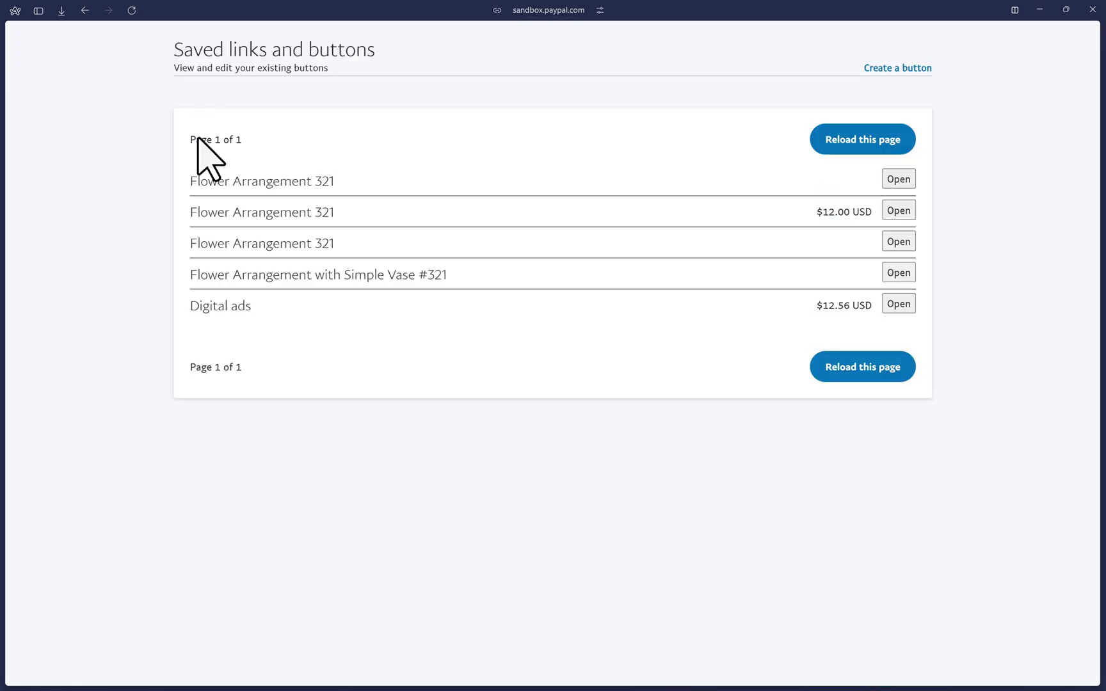
{"action": "left_click", "coordinate": [886, 287]}
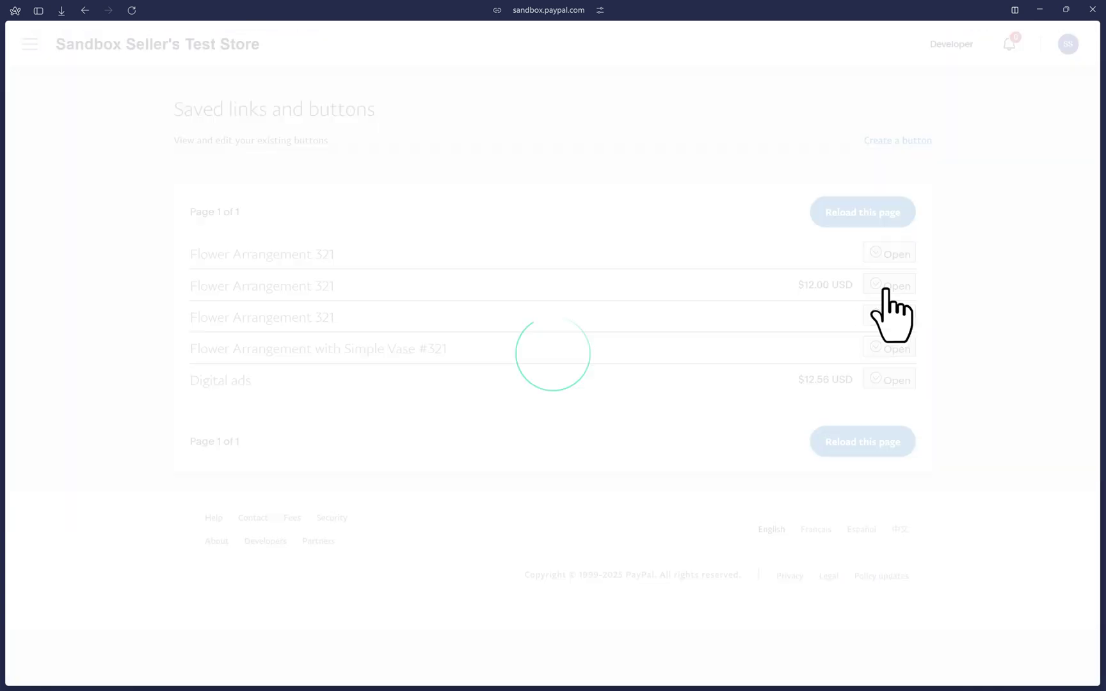